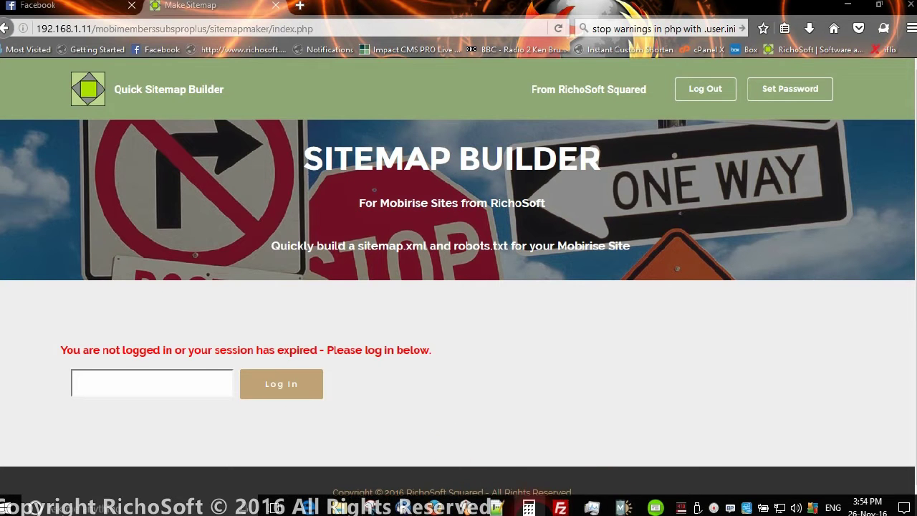
In FileZilla, go up to the local package folder and select the sitemapmaker folder
mouse_move(623, 507)
left_click(561, 509)
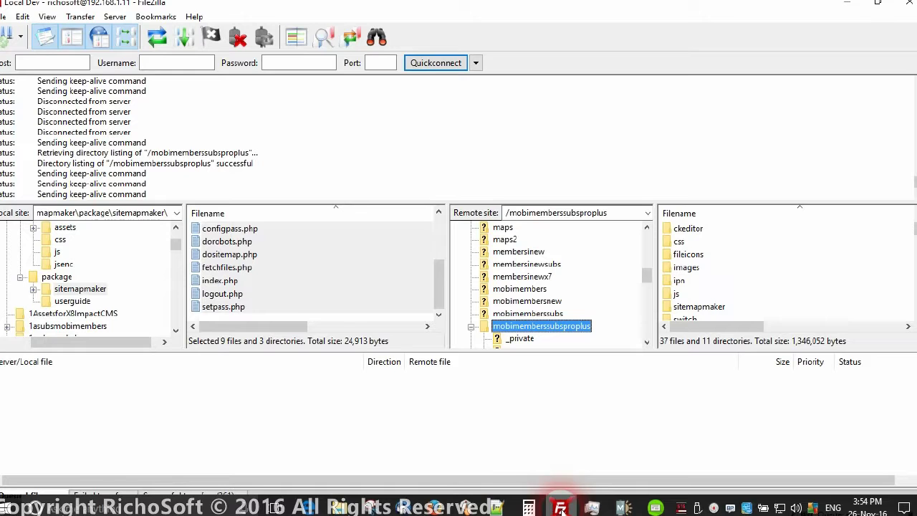
left_click_drag(439, 286, 436, 219)
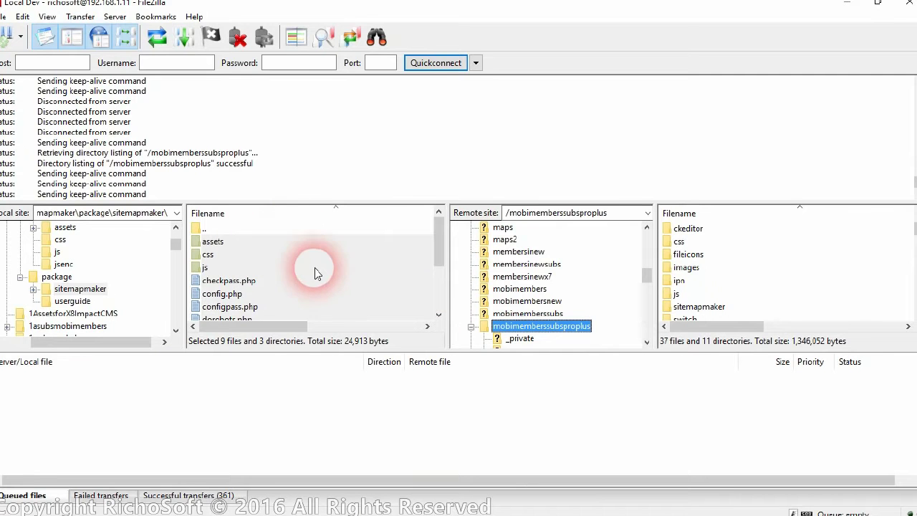
left_click(219, 228)
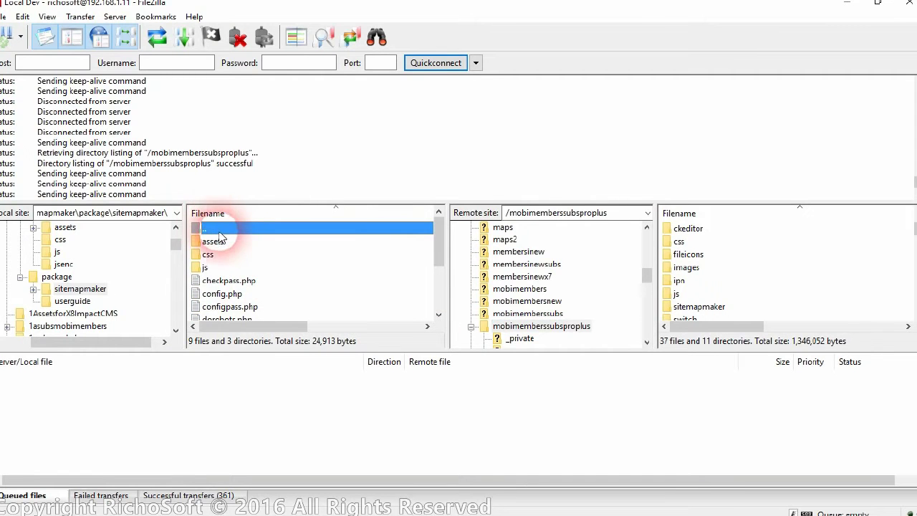
double_click(219, 229)
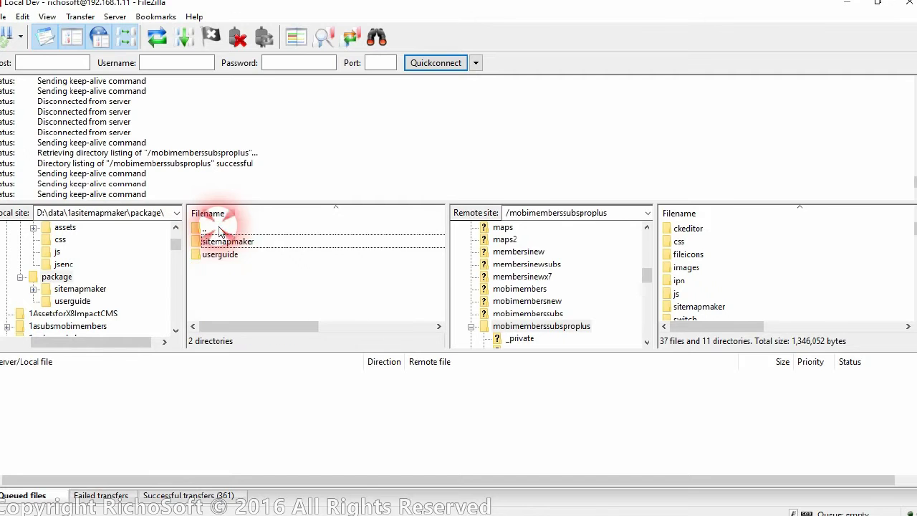
left_click(237, 242)
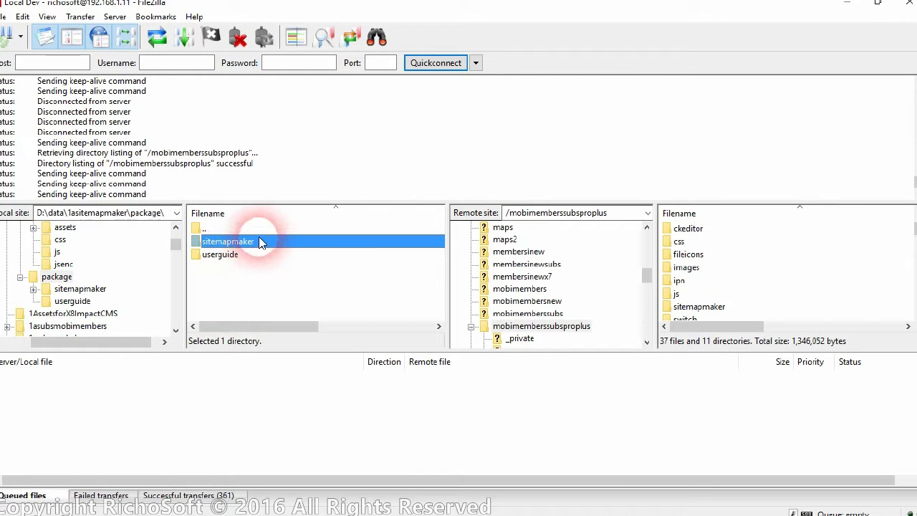
Upload sitemapmaker into the remote mobimemberssubsproplus root and open its server copy
left_click(526, 327)
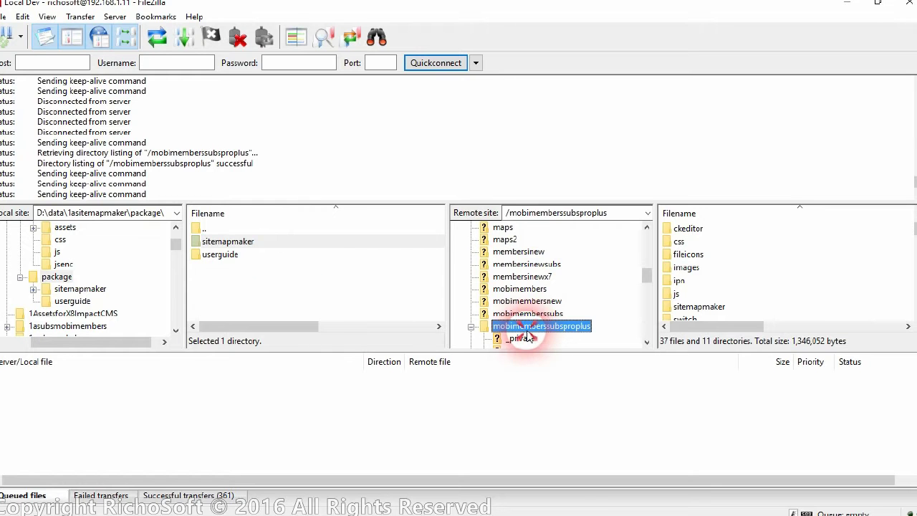
left_click(218, 244)
left_click_drag(216, 245, 767, 288)
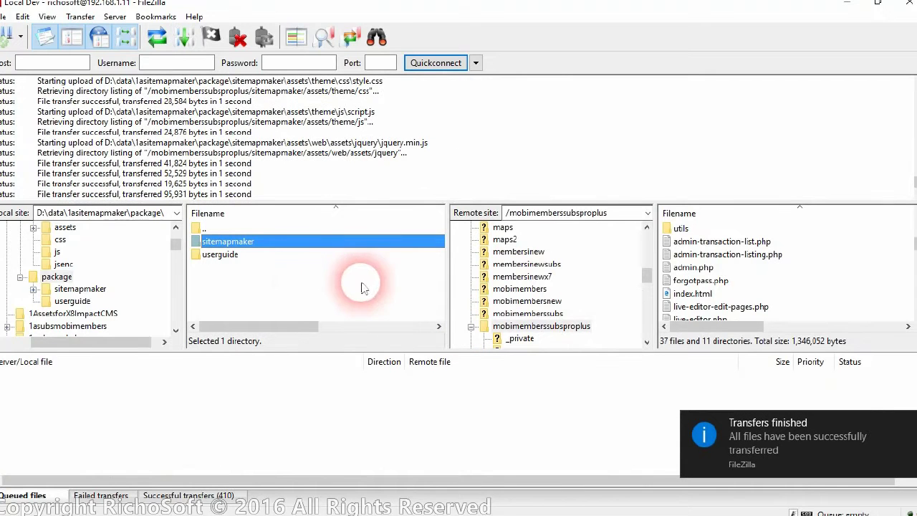
left_click_drag(906, 246, 908, 232)
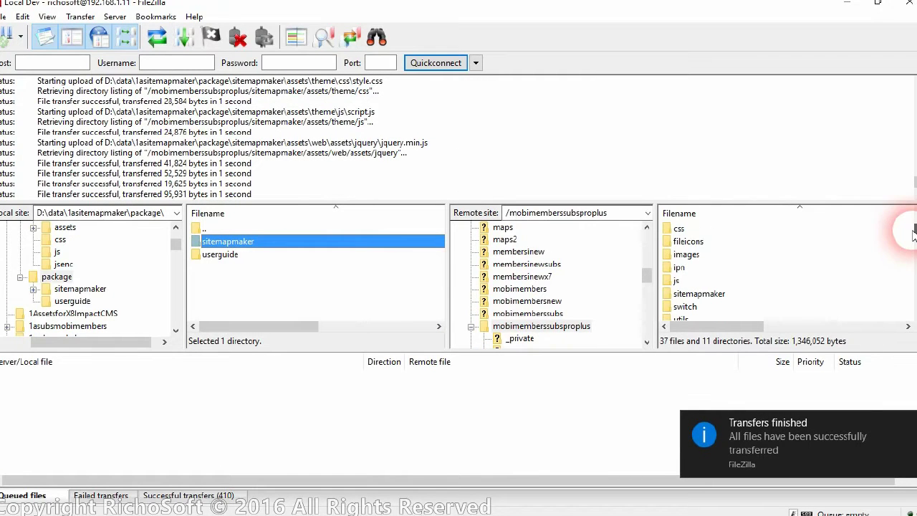
left_click(701, 295)
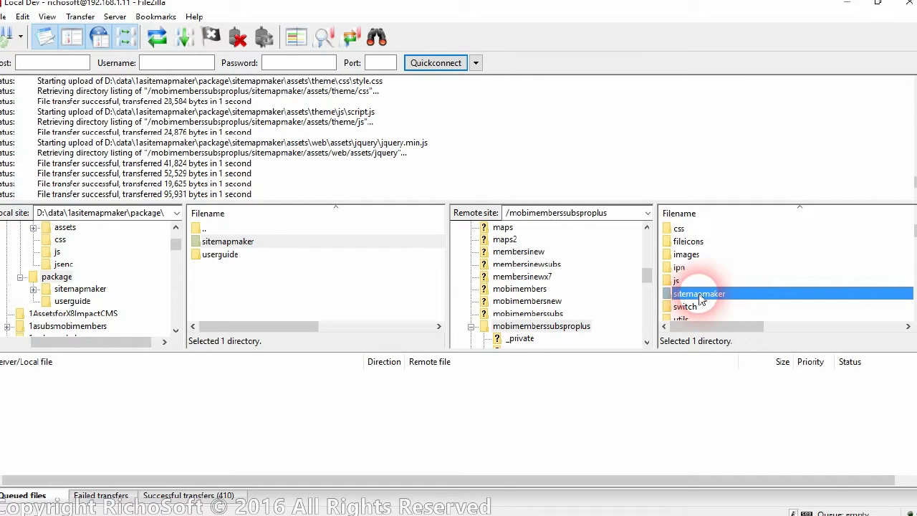
double_click(699, 296)
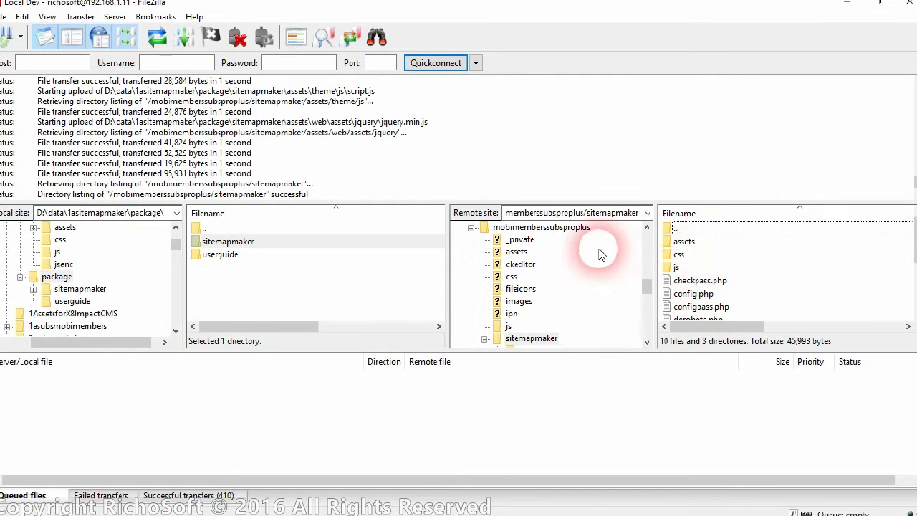
Enter the builder password on the Quick Sitemap Builder login page and dismiss the success message
left_click(848, 13)
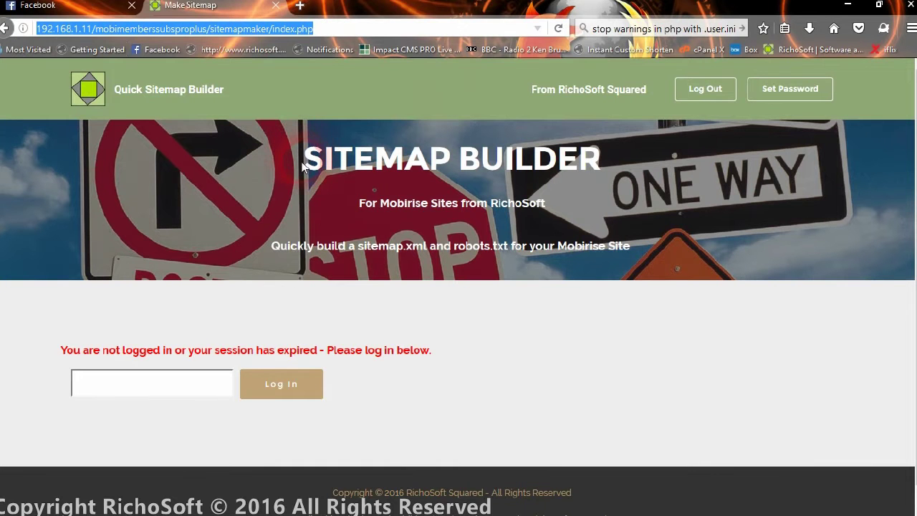
left_click(389, 337)
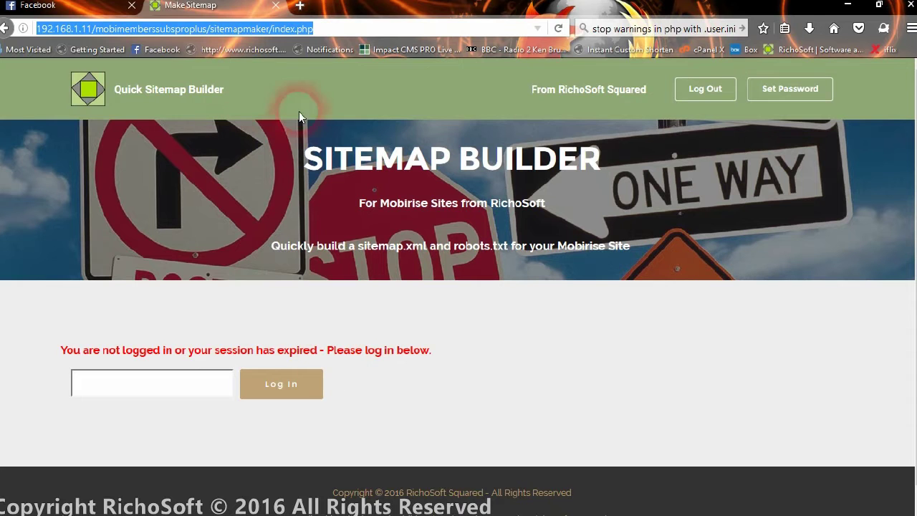
left_click(477, 373)
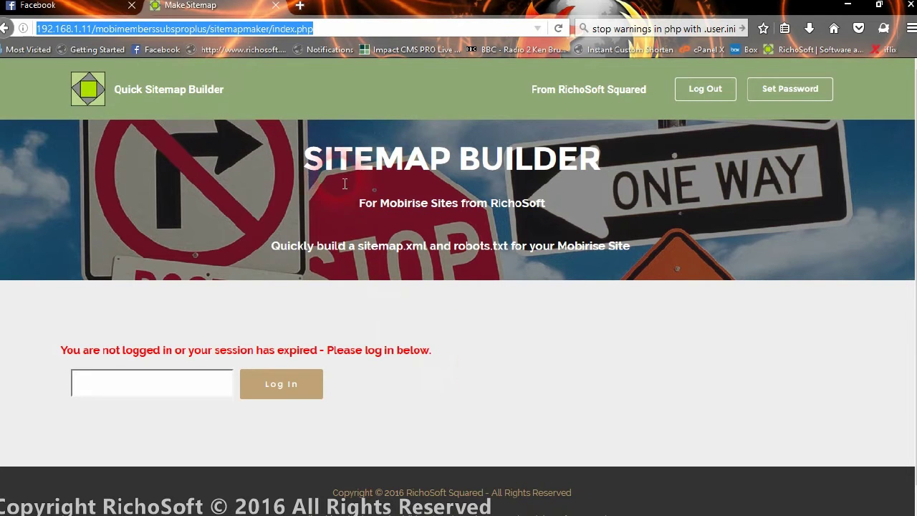
left_click(349, 30)
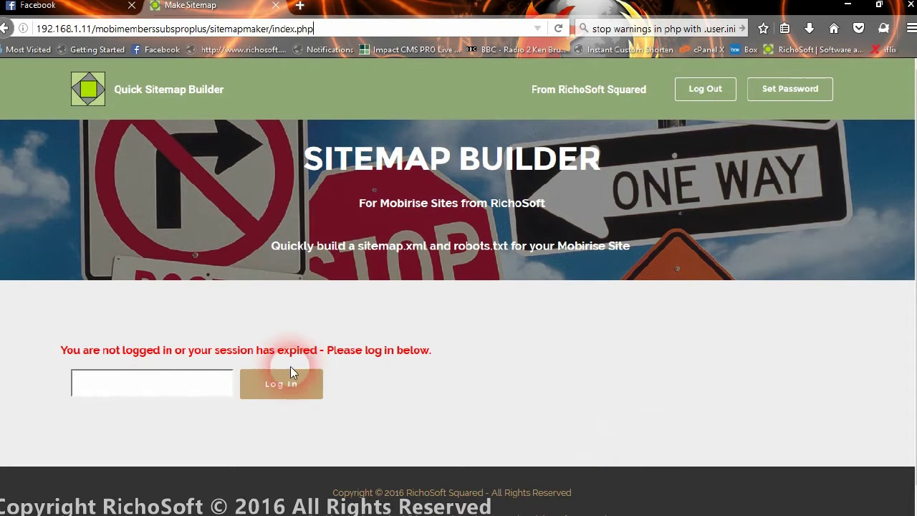
left_click(165, 390)
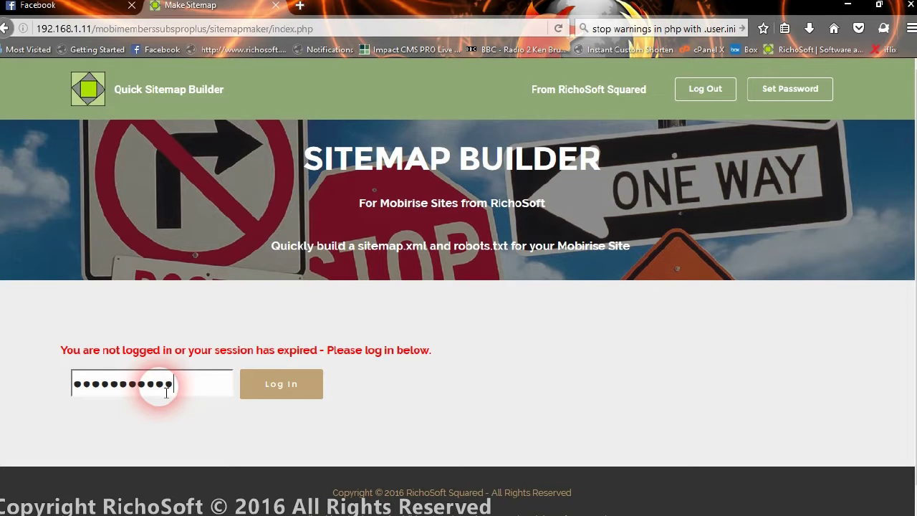
left_click(290, 384)
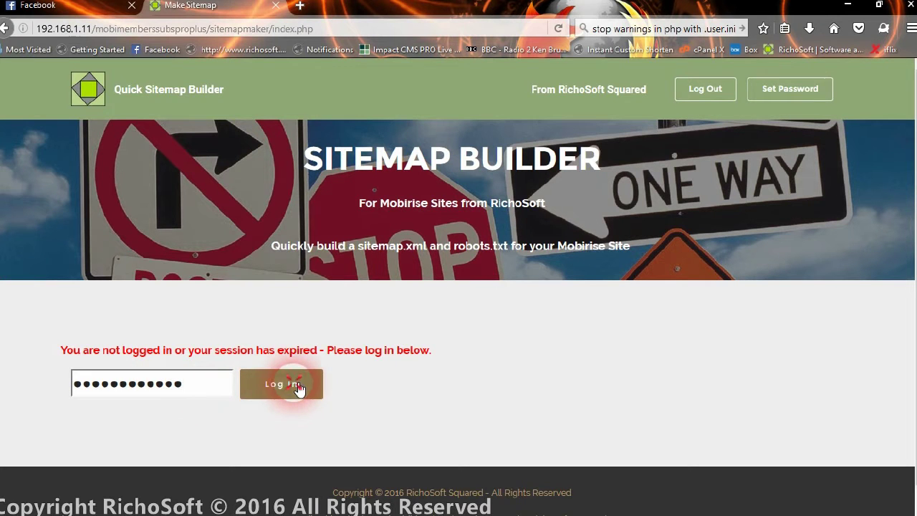
left_click(437, 368)
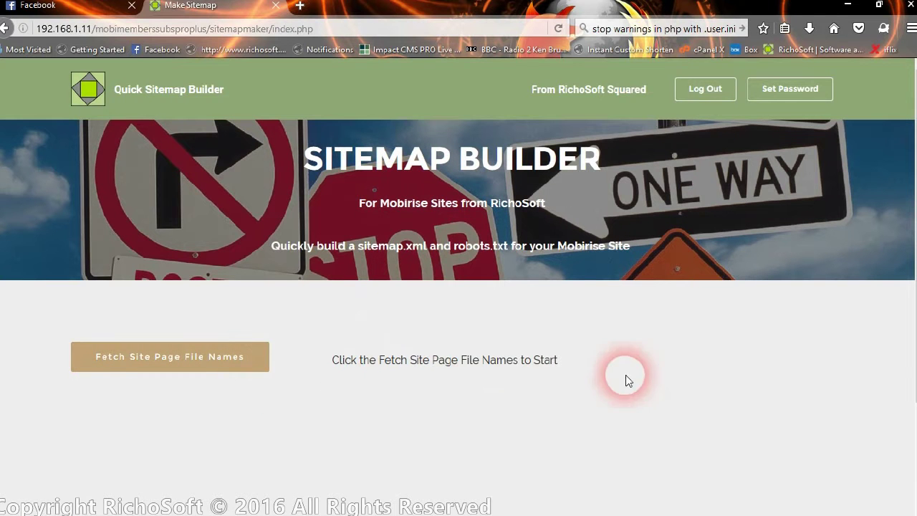
Enter and save a new builder password on the Configure Password page, then dismiss the confirmation
left_click(765, 98)
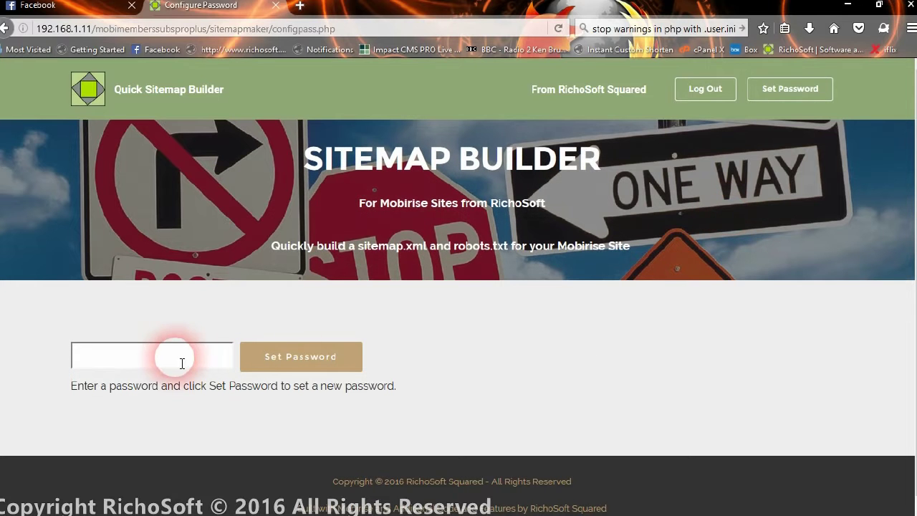
left_click(185, 358)
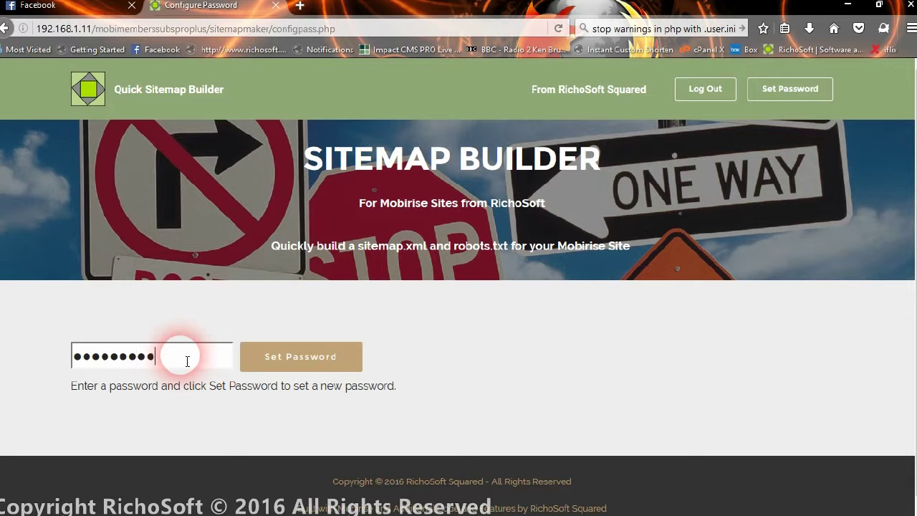
left_click(310, 362)
left_click(454, 369)
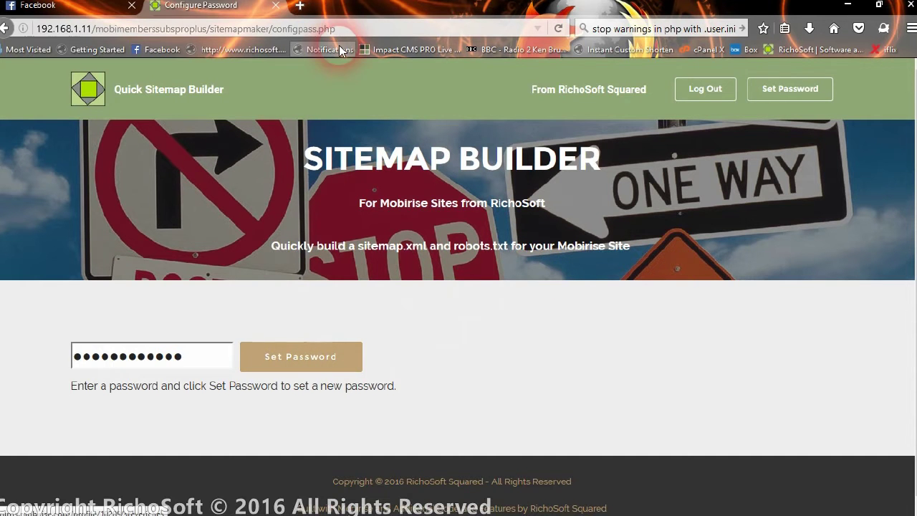
Load the sitemapmaker page by deleting configpass.php from the address
left_click(303, 27)
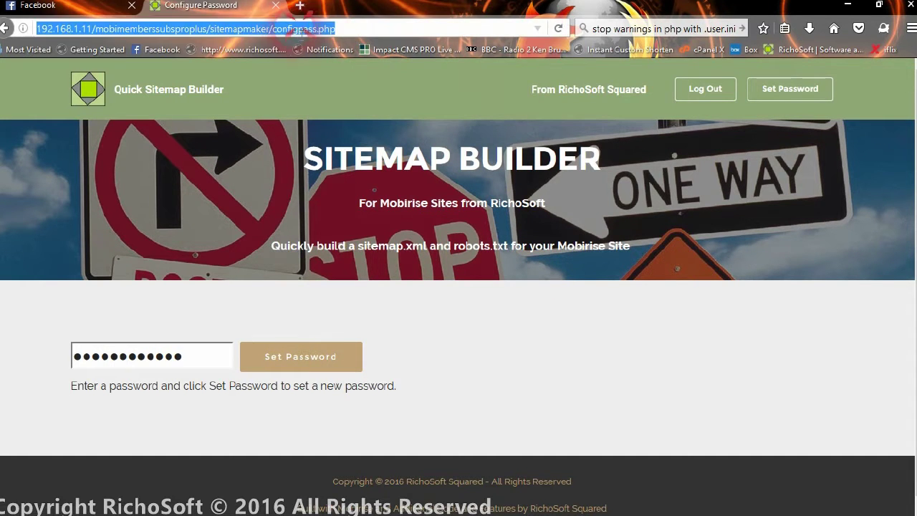
left_click(272, 28)
left_click_drag(272, 29, 440, 36)
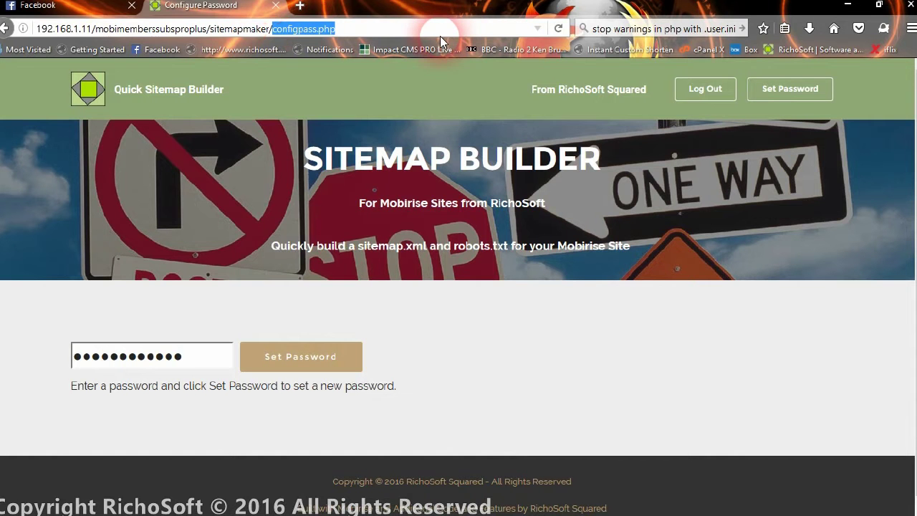
key("Delete")
key("Return")
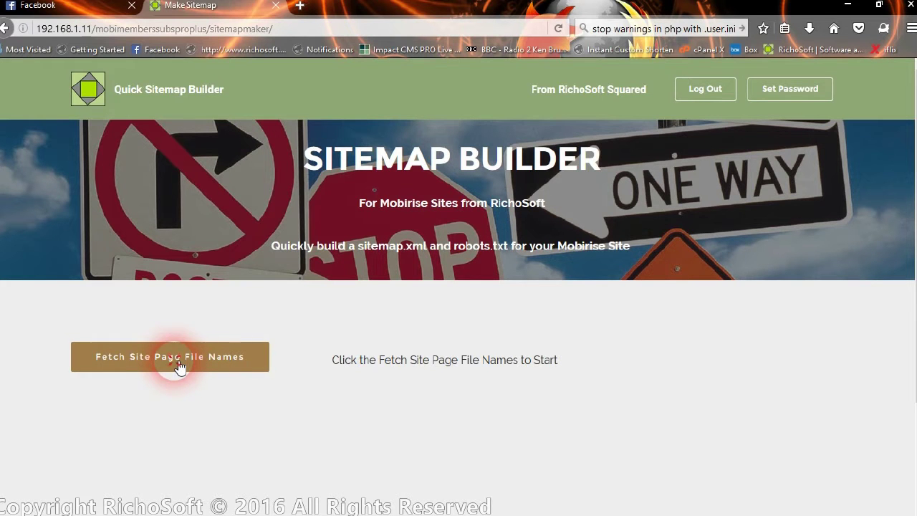
Fetch the site page file names and scroll through the 33 listed files
left_click(179, 367)
scroll(358, 358, "down", 4)
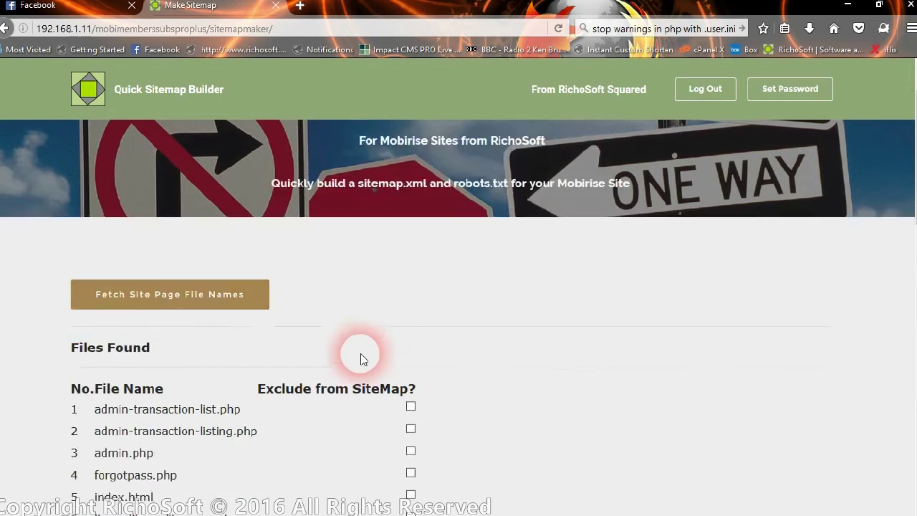
scroll(164, 342, "down", 4)
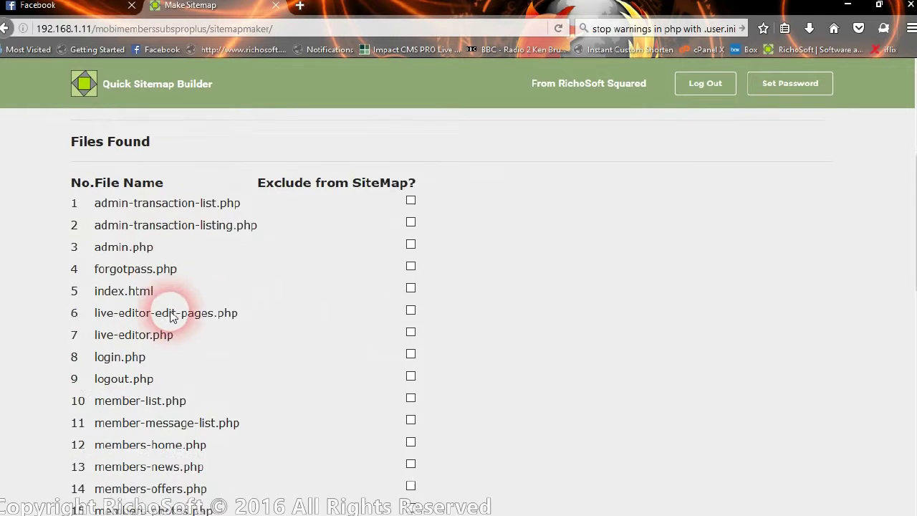
scroll(171, 317, "down", 7)
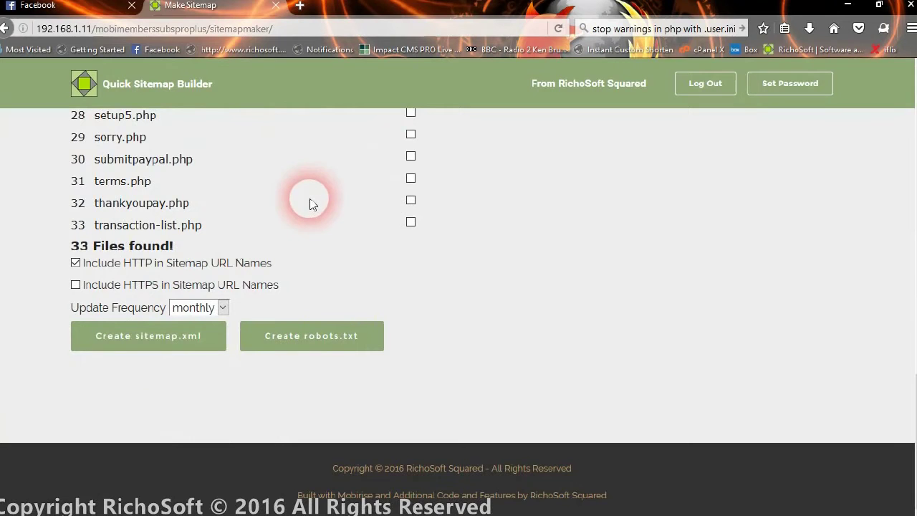
scroll(319, 214, "up", 11)
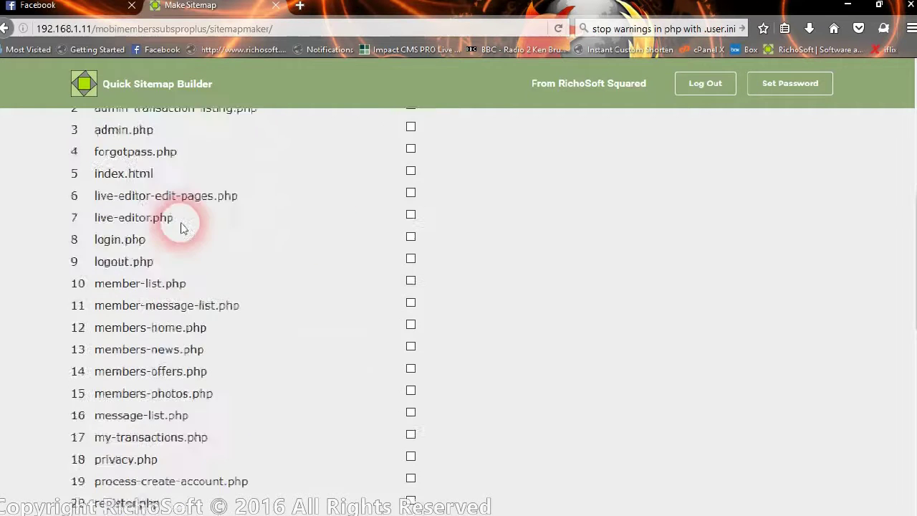
Exclude admin-transaction-list, admin, forgotpass, live-editor-edit-pages, live-editor, login, logout and member-list pages
left_click(410, 146)
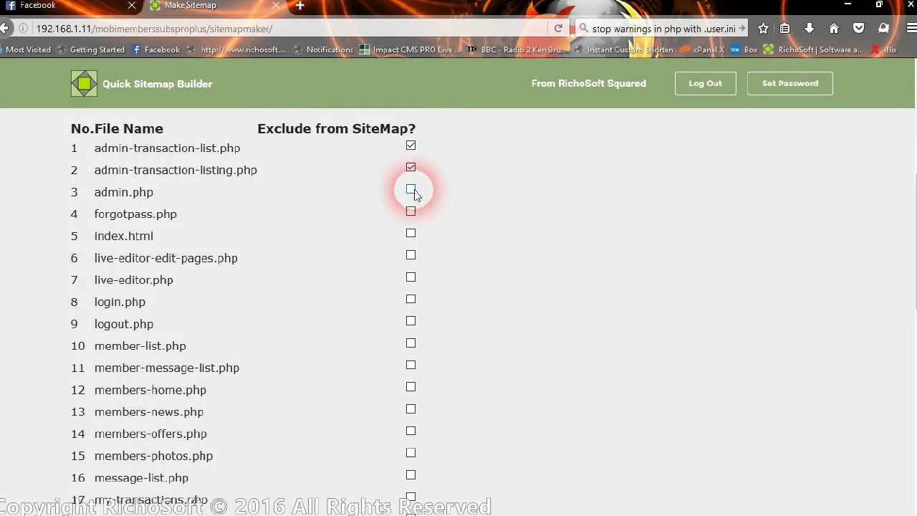
left_click(410, 189)
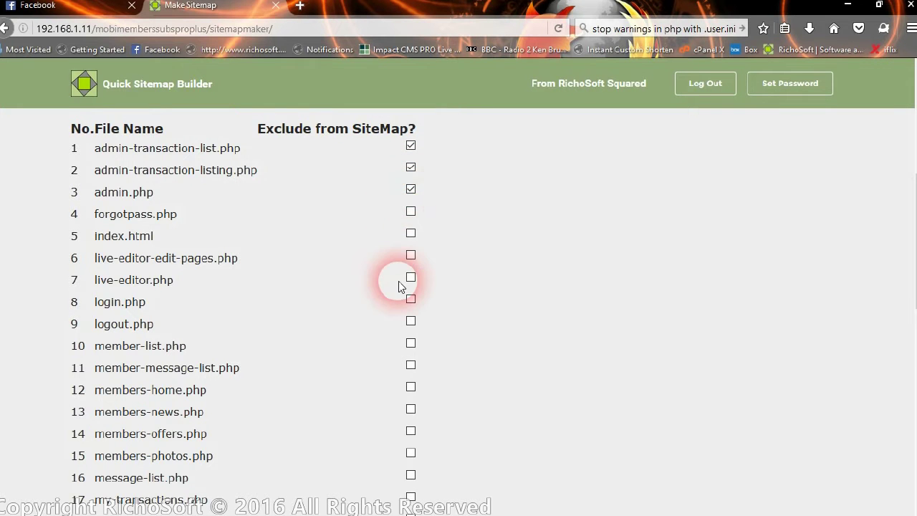
left_click(410, 212)
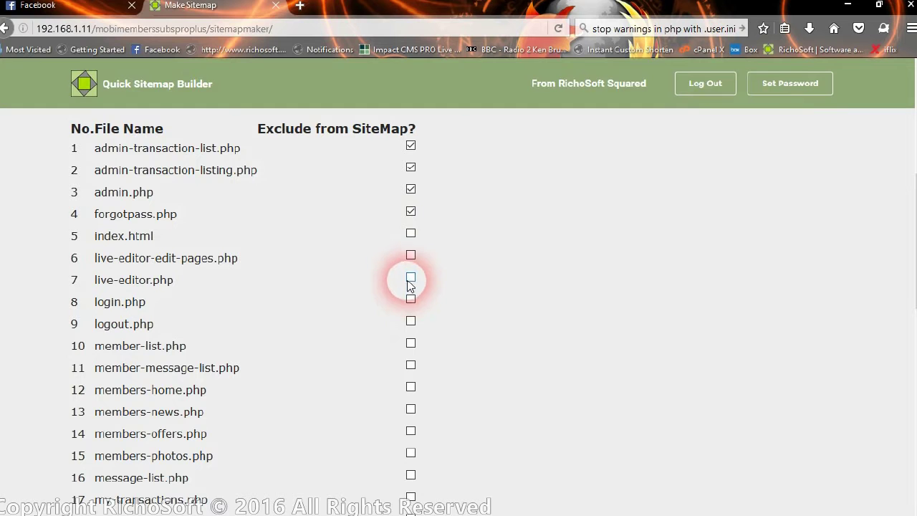
left_click(410, 277)
left_click(411, 255)
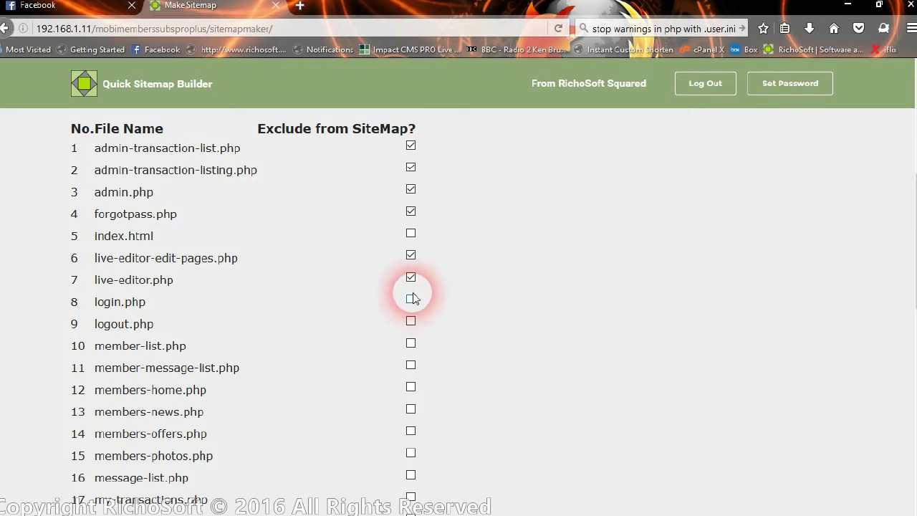
left_click(410, 298)
left_click(410, 321)
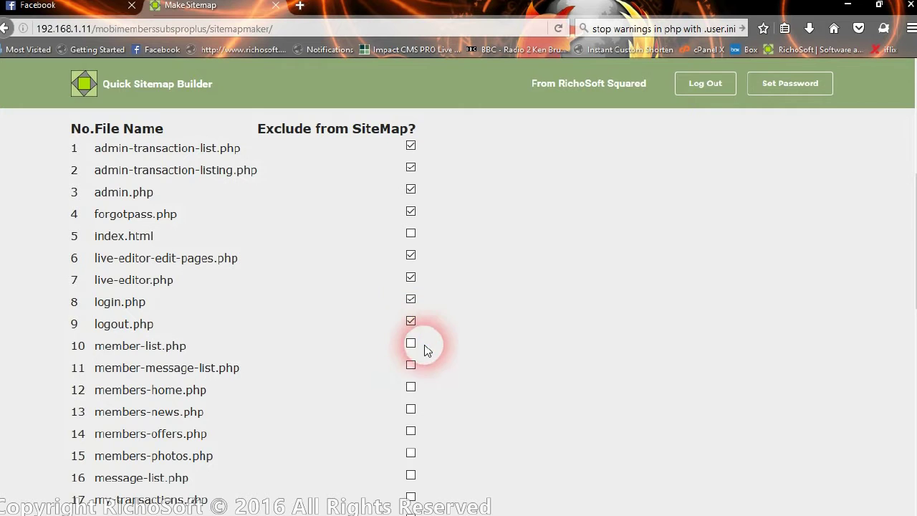
left_click(410, 343)
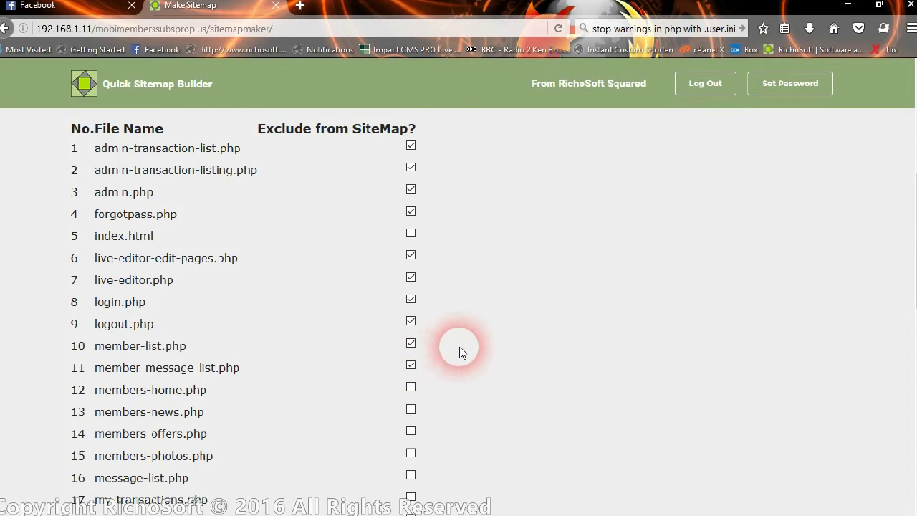
Exclude message-list, process-create-account, setup, setup2, setup5, submitpaypal, sorry and thankyoupay pages
scroll(444, 352, "down", 5)
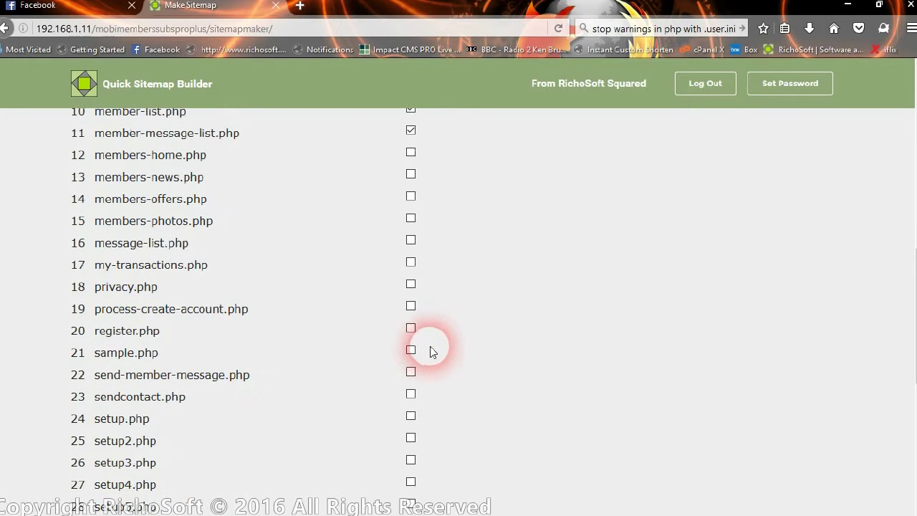
left_click(410, 240)
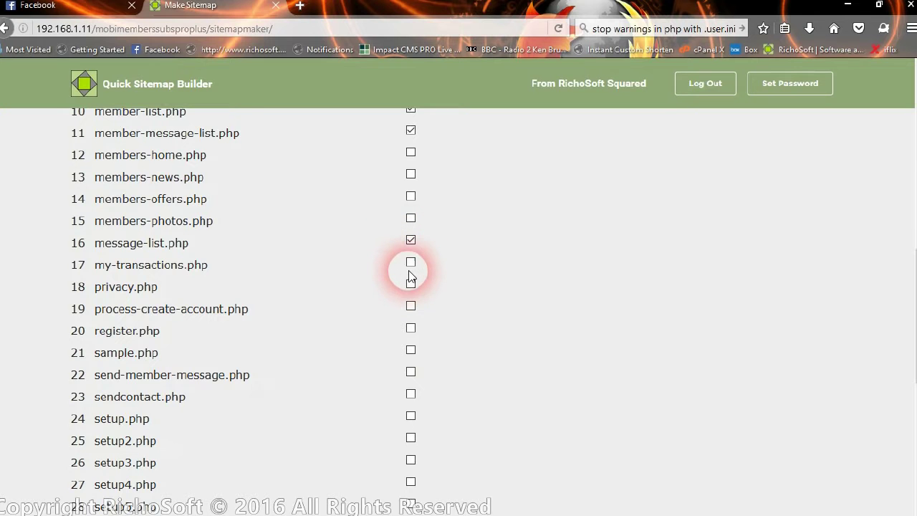
left_click(410, 306)
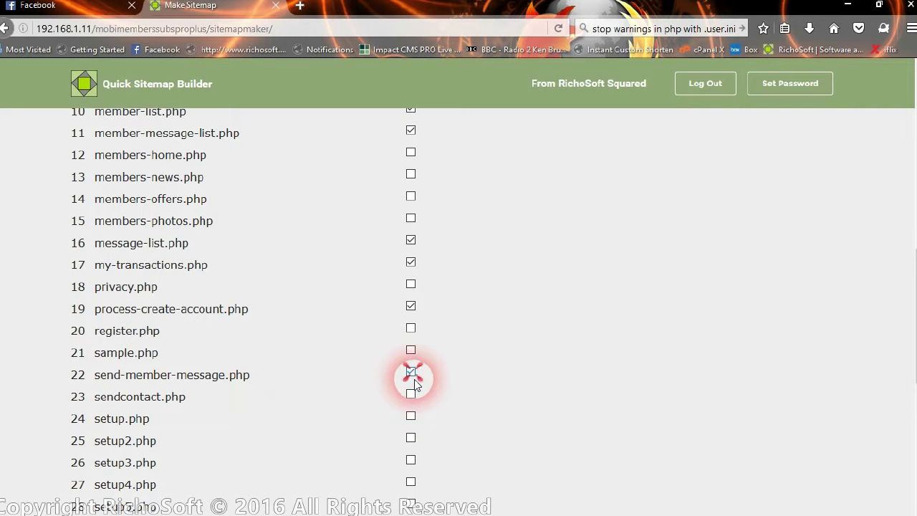
scroll(423, 418, "down", 3)
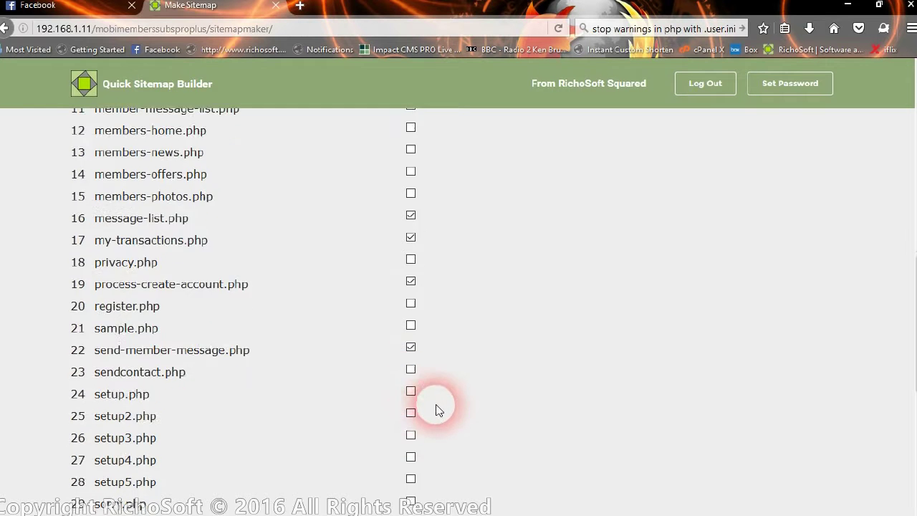
left_click(411, 195)
left_click(410, 216)
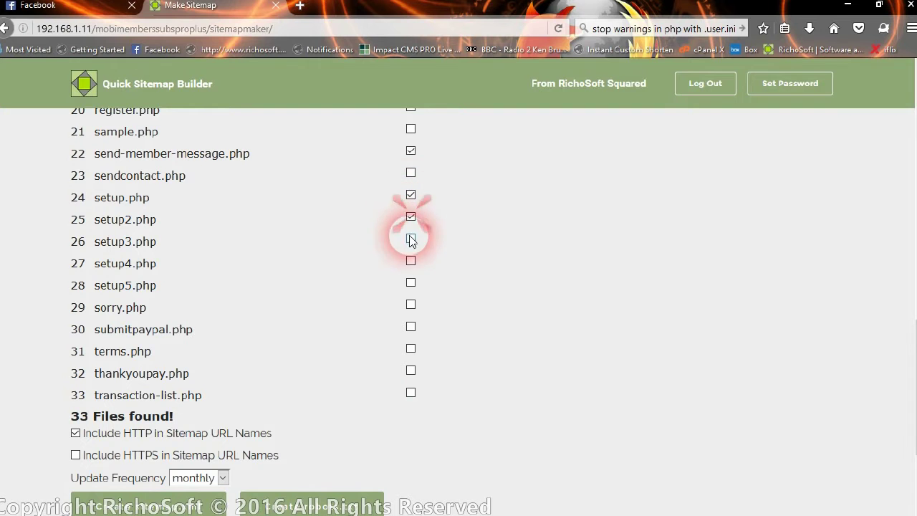
left_click(411, 282)
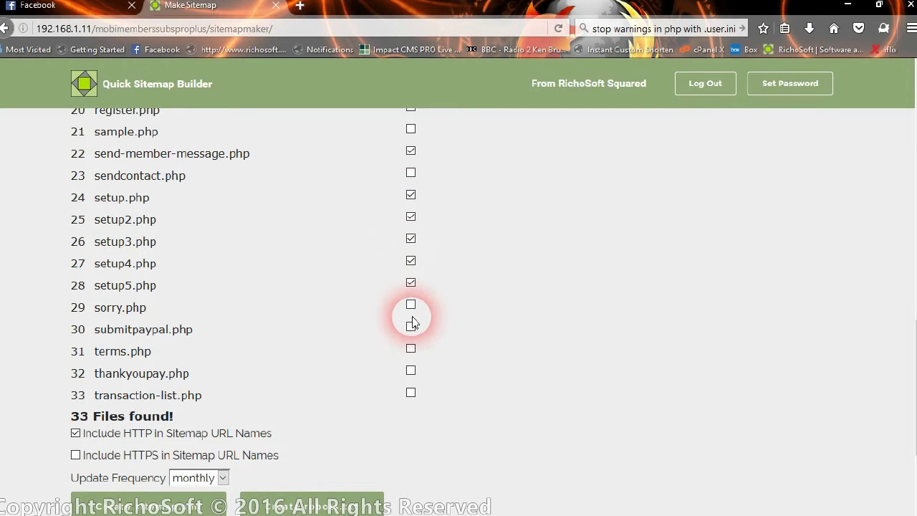
left_click(410, 328)
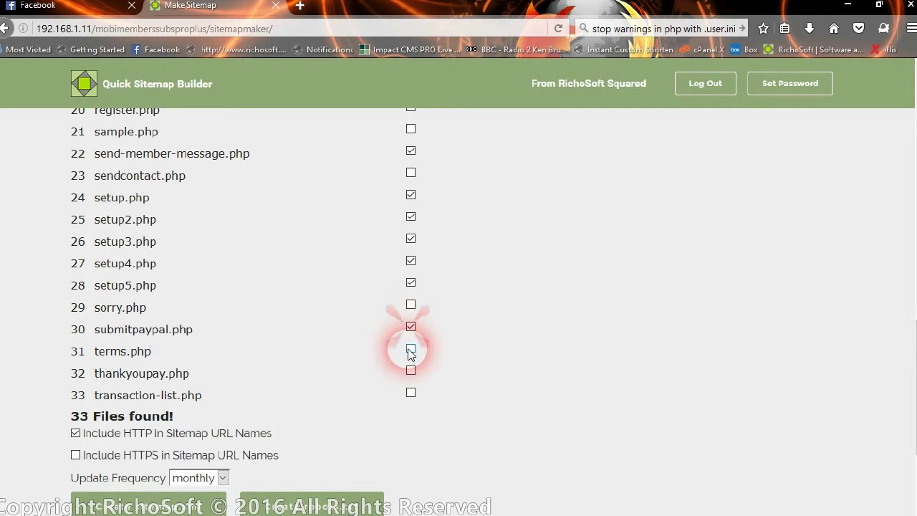
left_click(409, 306)
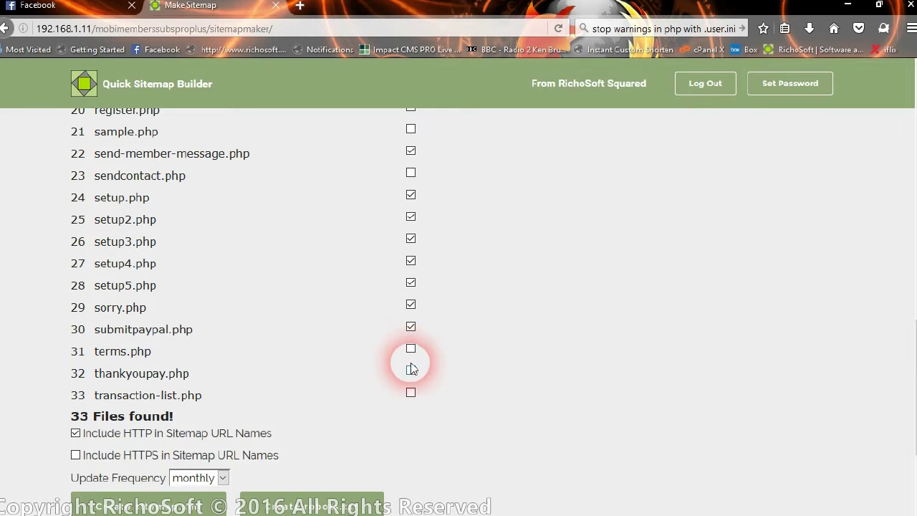
left_click(410, 370)
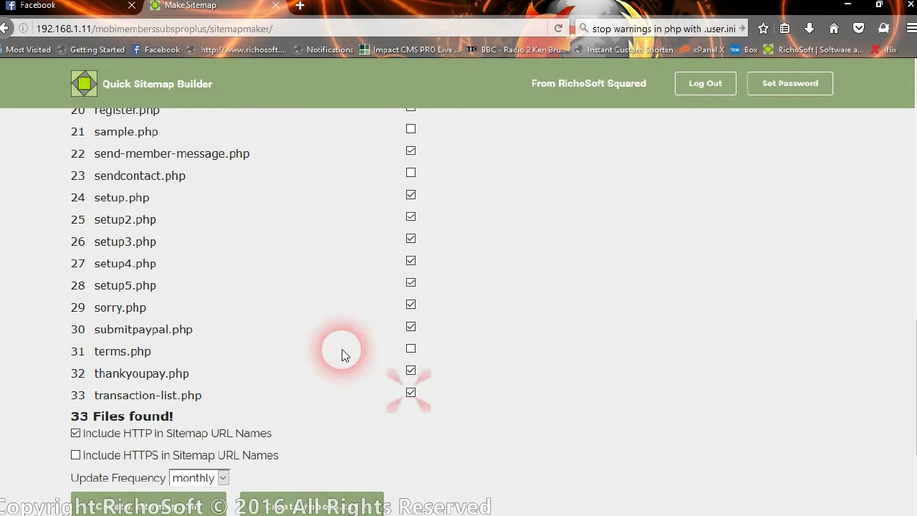
scroll(439, 242, "up", 10)
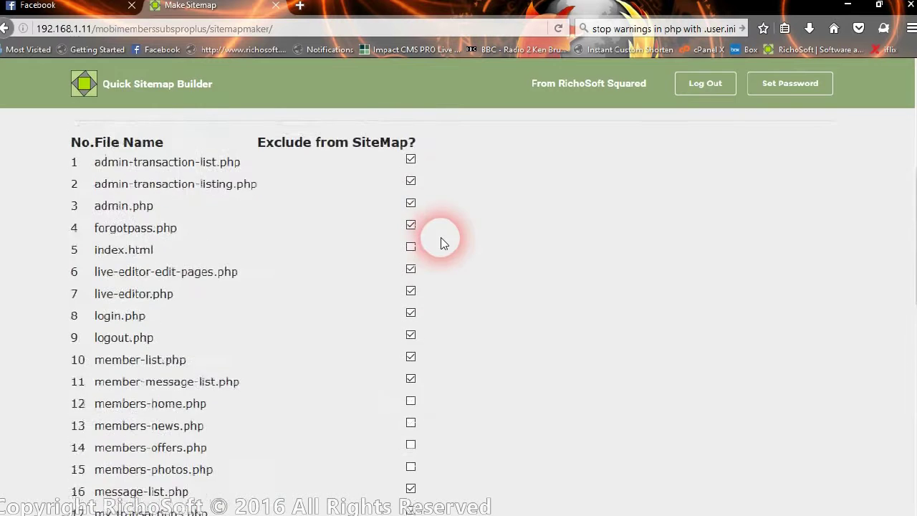
scroll(438, 235, "down", 10)
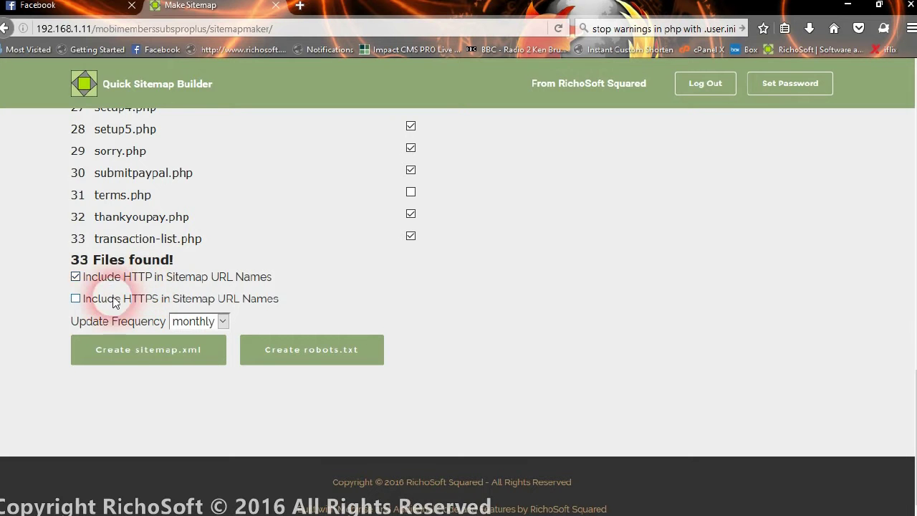
Include only HTTP in sitemap URL names, with HTTPS off and update frequency monthly
left_click(76, 276)
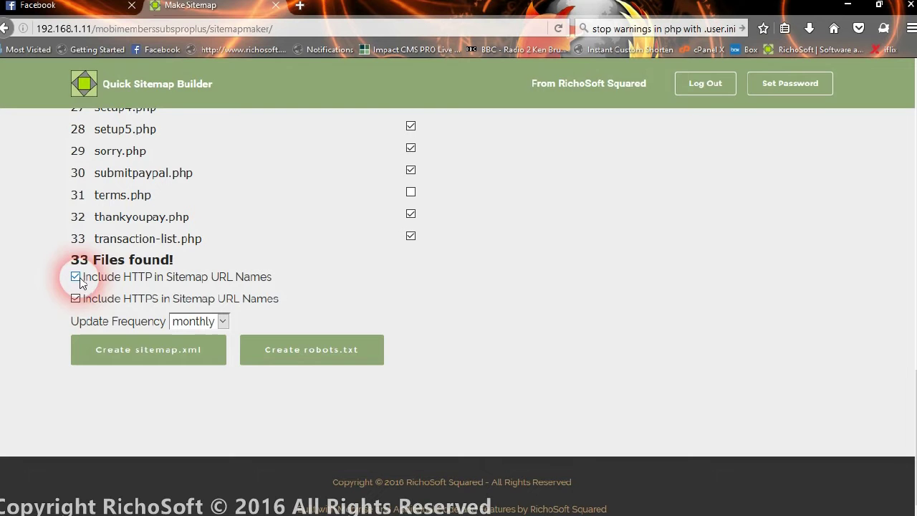
left_click(148, 309)
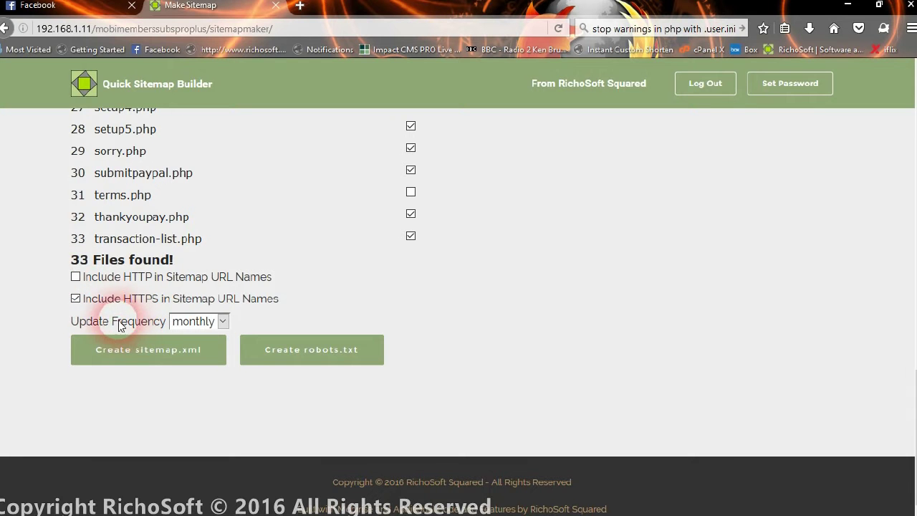
left_click(82, 280)
left_click(146, 284)
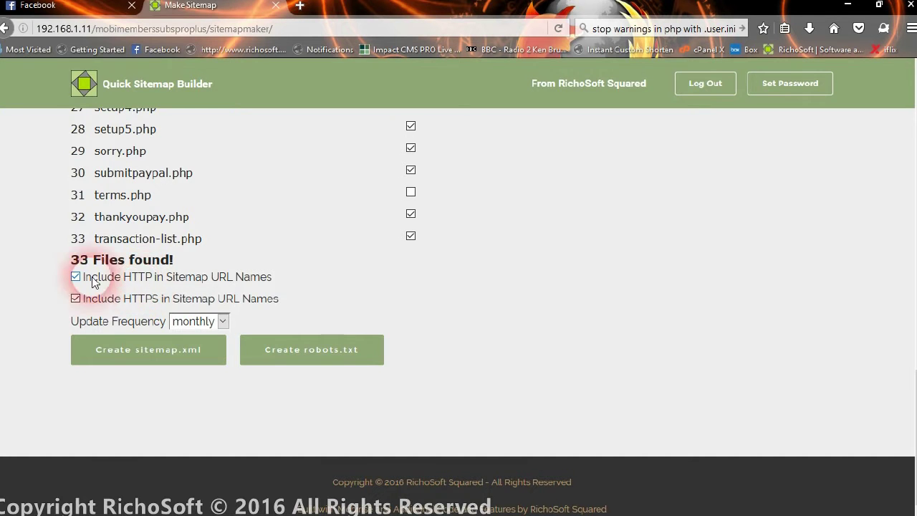
left_click(143, 304)
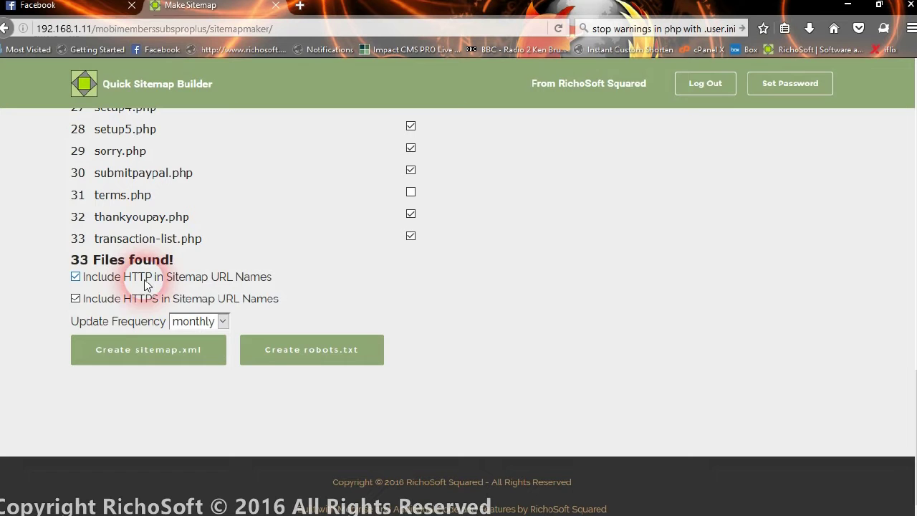
left_click(89, 300)
left_click(75, 298)
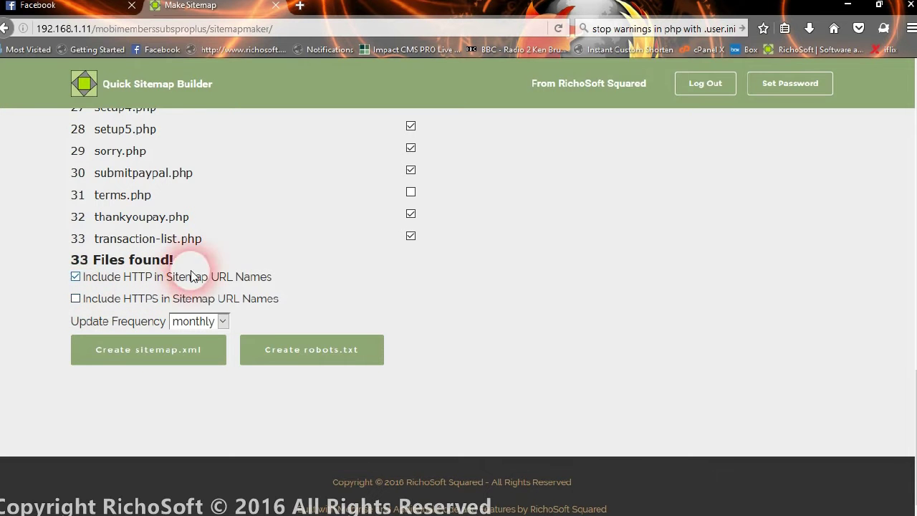
left_click(222, 322)
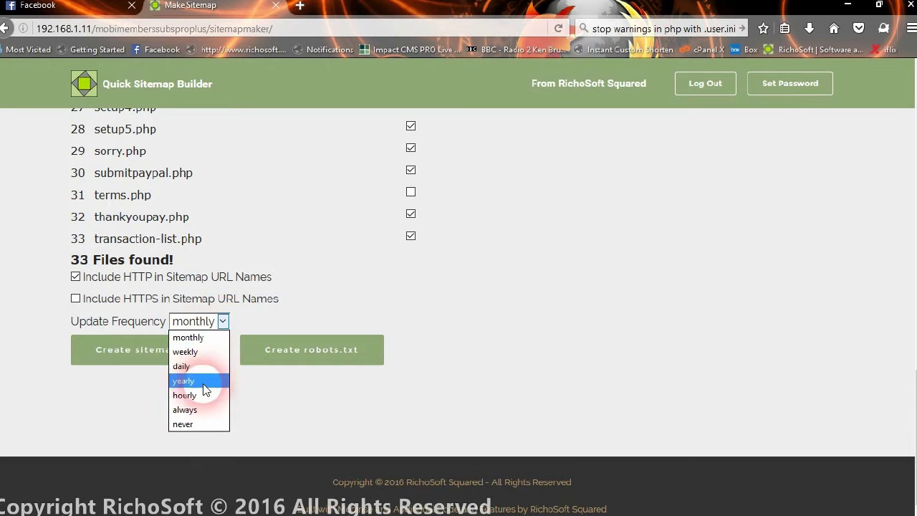
left_click(210, 323)
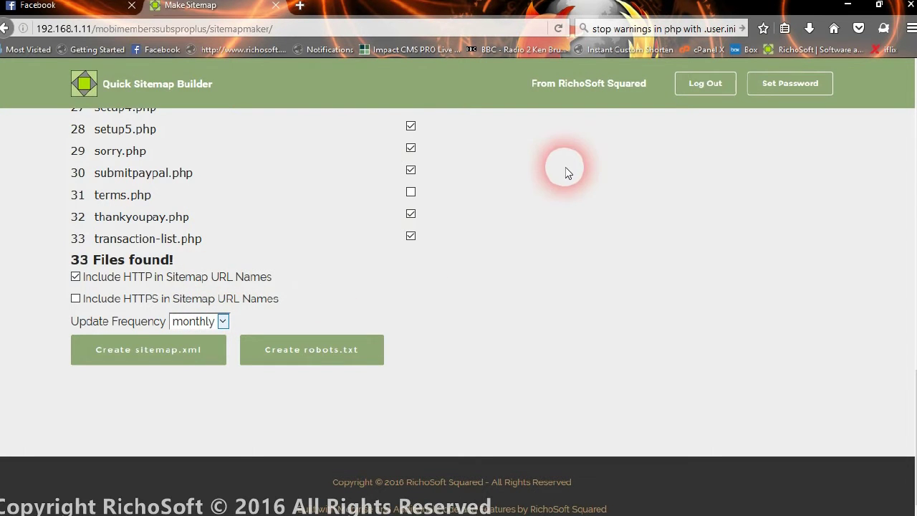
Create sitemap.xml and then robots.txt, dismissing each success message
scroll(567, 172, "up", 8)
scroll(441, 178, "down", 2)
scroll(430, 176, "down", 6)
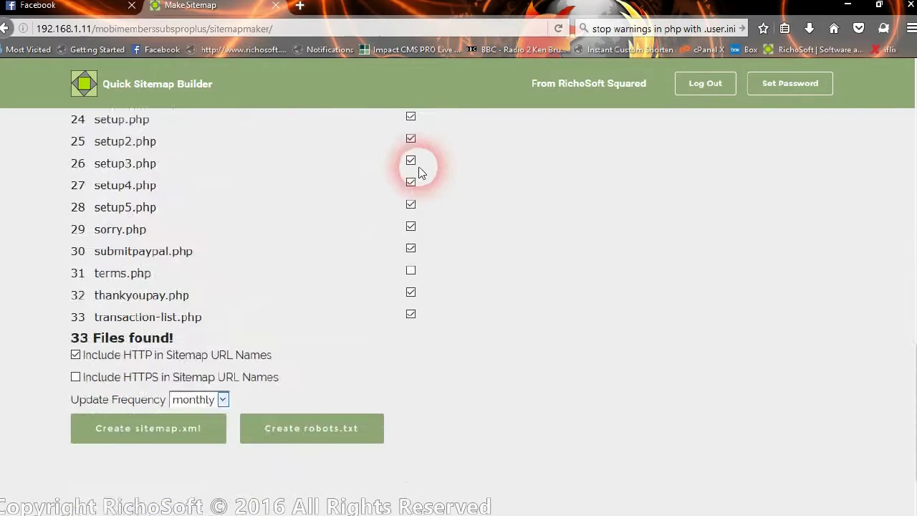
left_click(161, 337)
left_click(445, 368)
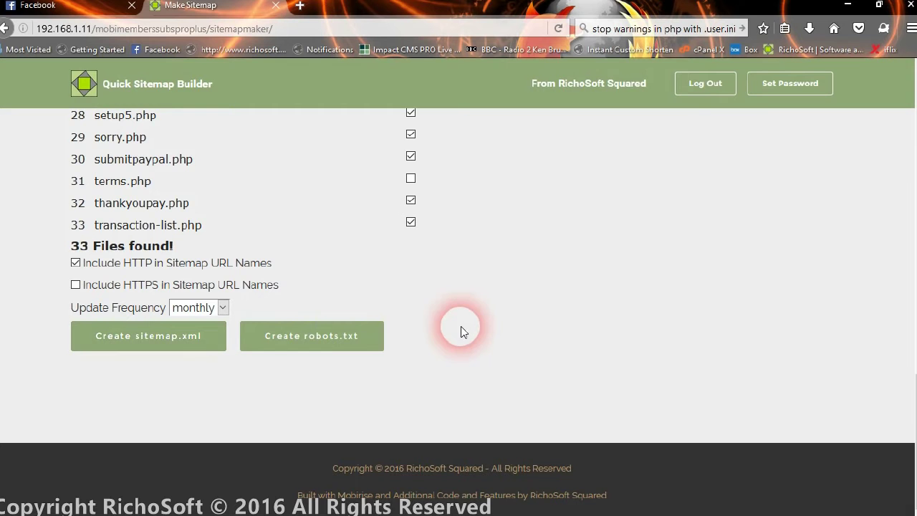
left_click(353, 340)
left_click(446, 369)
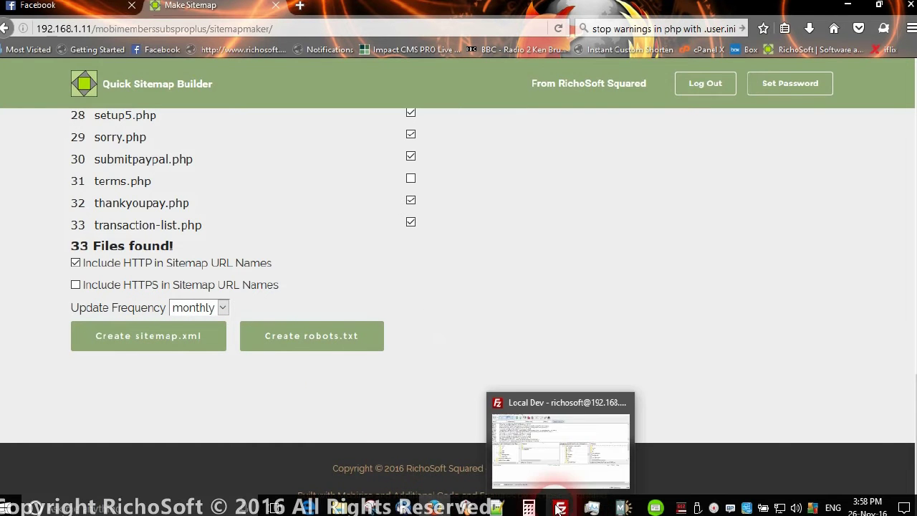
In FileZilla's mobimemberssubsproplus folder, choose View/Edit for the server's sitemap.xml
left_click(558, 508)
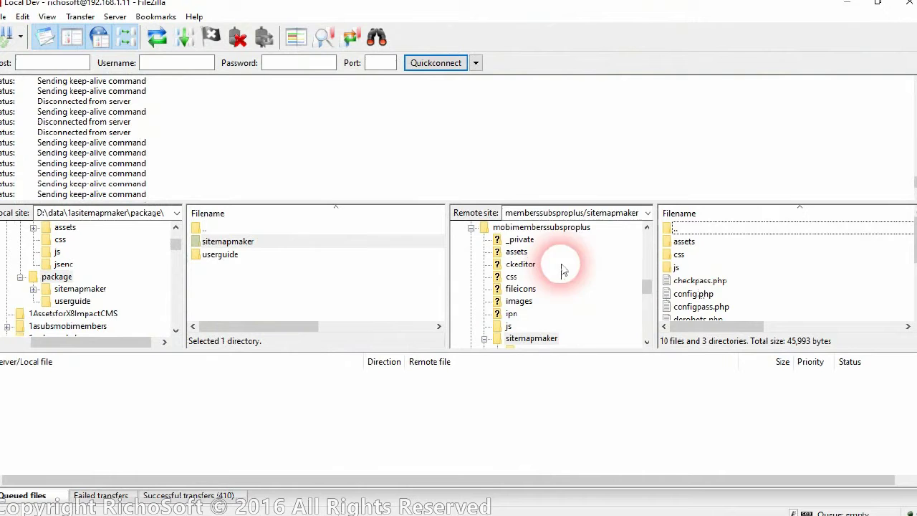
left_click(573, 235)
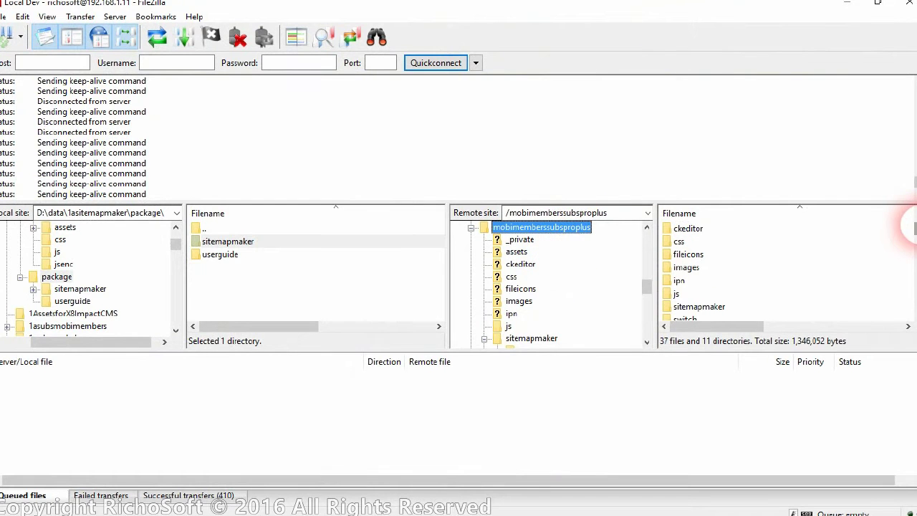
left_click_drag(913, 228, 914, 284)
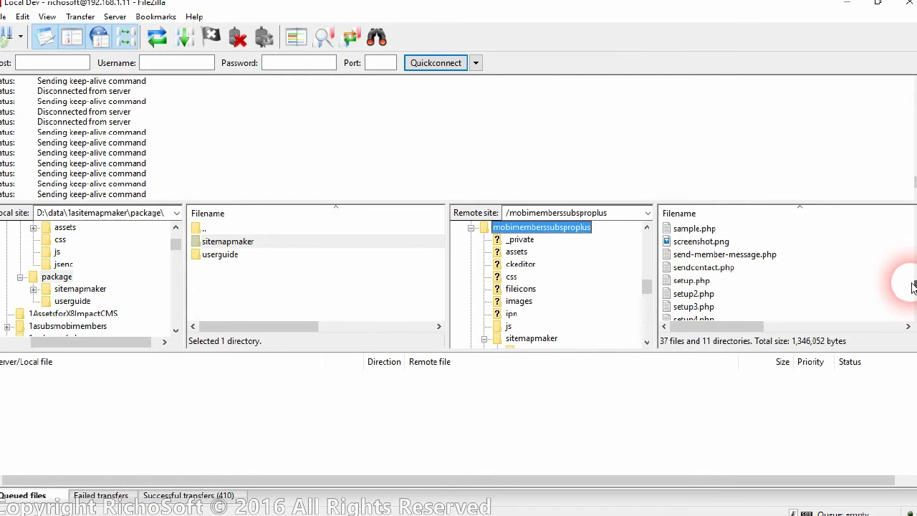
left_click(710, 306)
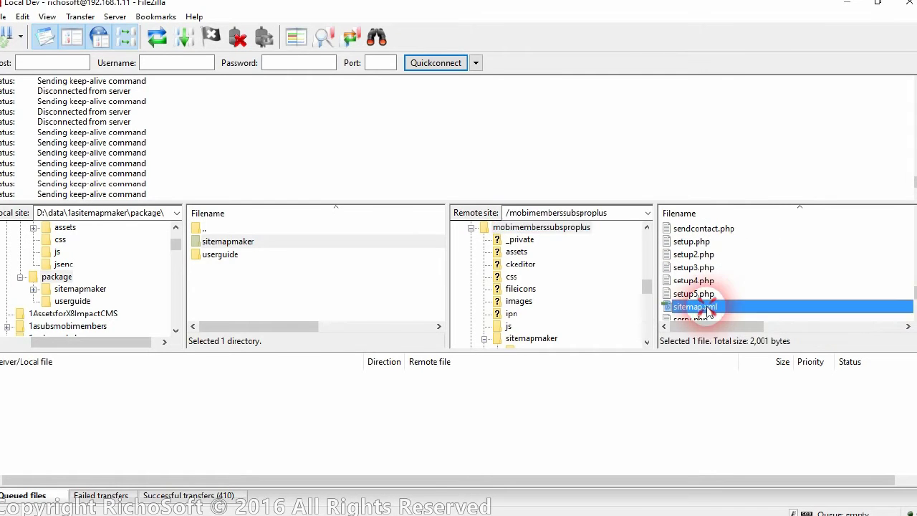
right_click(709, 307)
left_click(747, 346)
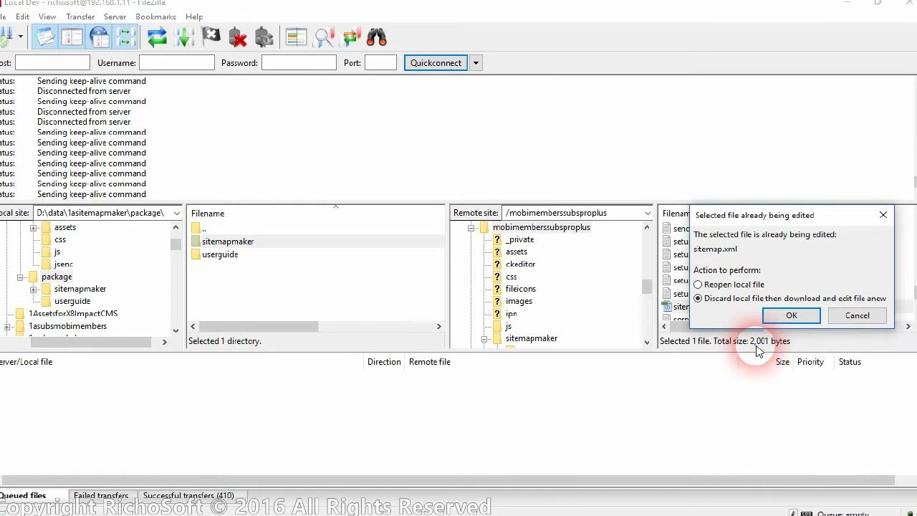
Re-download sitemap.xml, close the Find results and highlight line 5's lastmod and line 6's monthly changefreq
left_click(791, 315)
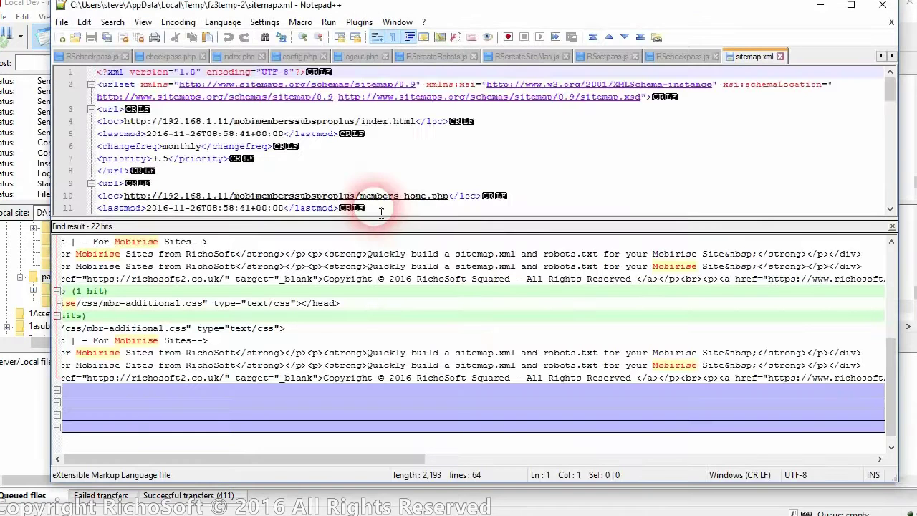
left_click(891, 226)
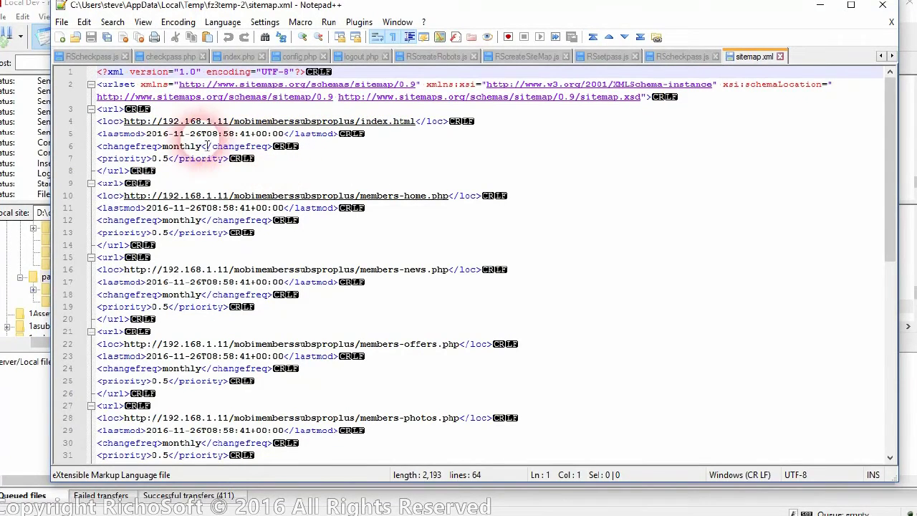
left_click_drag(147, 139, 301, 143)
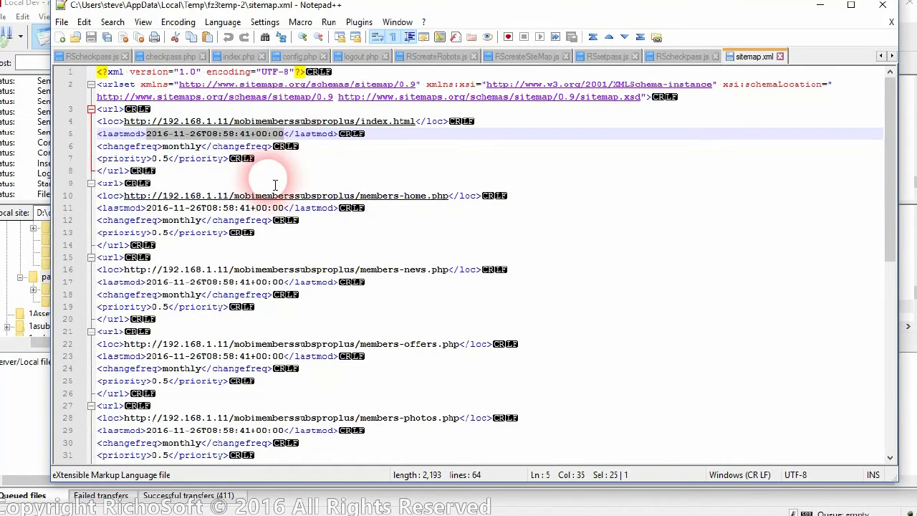
mouse_move(167, 147)
left_mouse_down()
mouse_move(194, 152)
mouse_move(162, 159)
left_mouse_up()
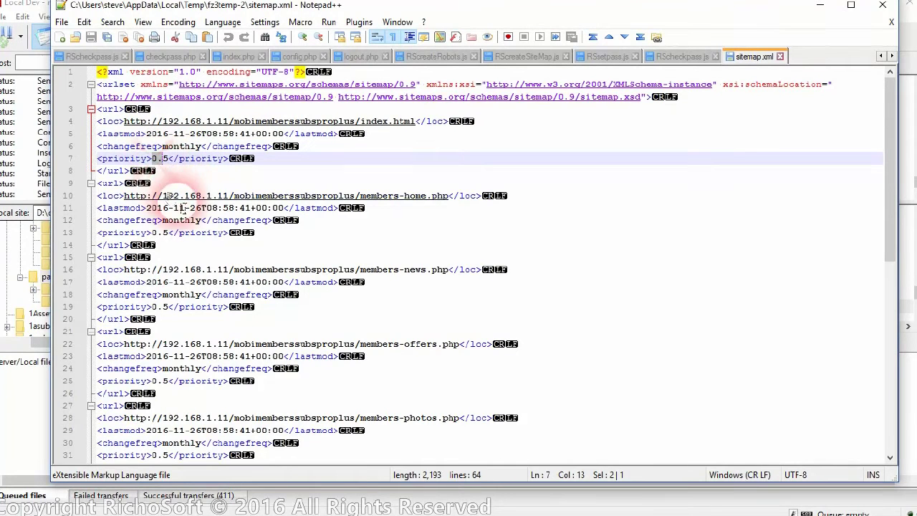
left_click(160, 160)
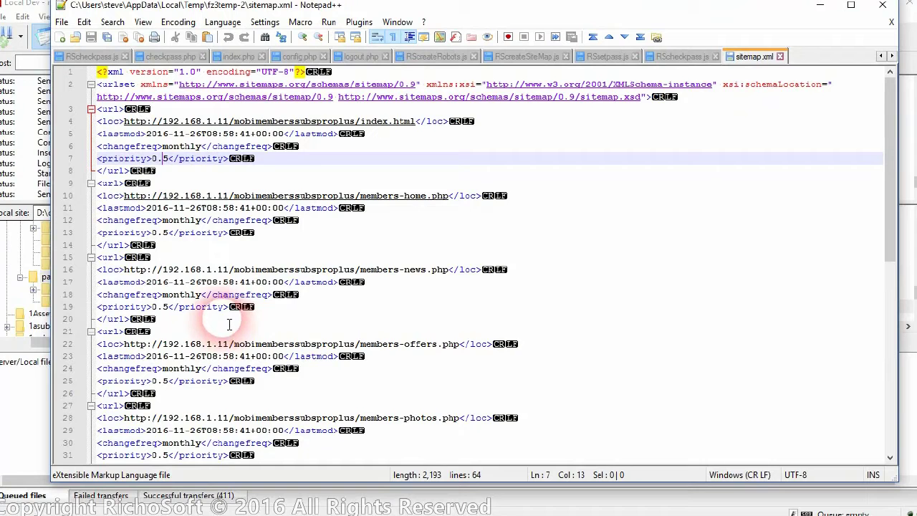
Scroll through the 64 lines of sitemap.xml URL entries
scroll(351, 208, "down", 7)
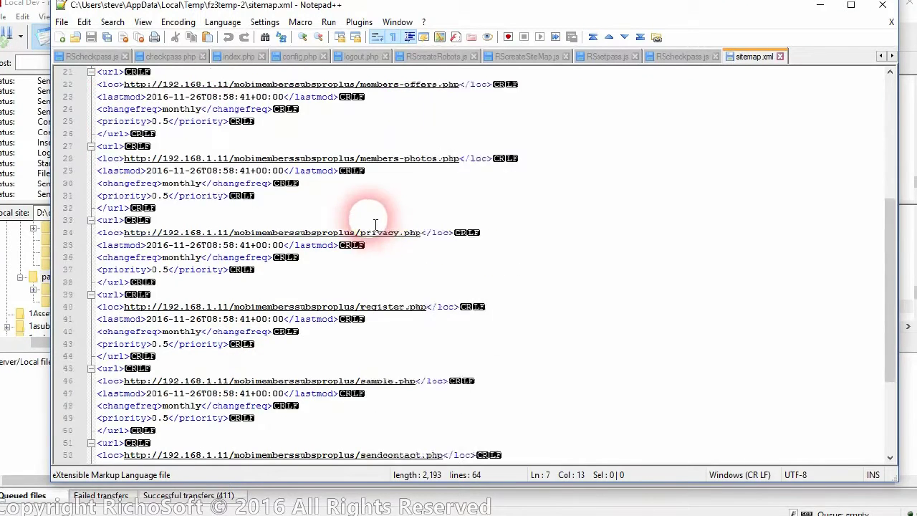
scroll(373, 226, "down", 4)
scroll(364, 229, "up", 1)
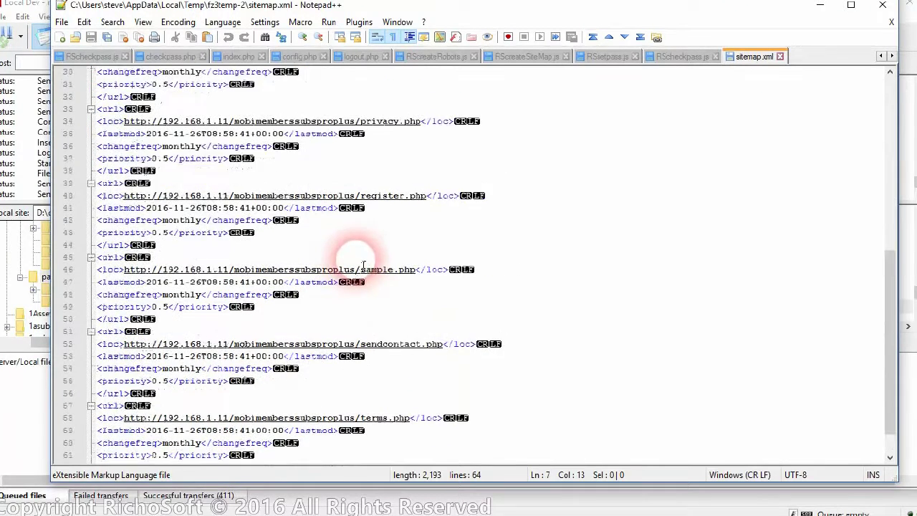
scroll(362, 265, "up", 7)
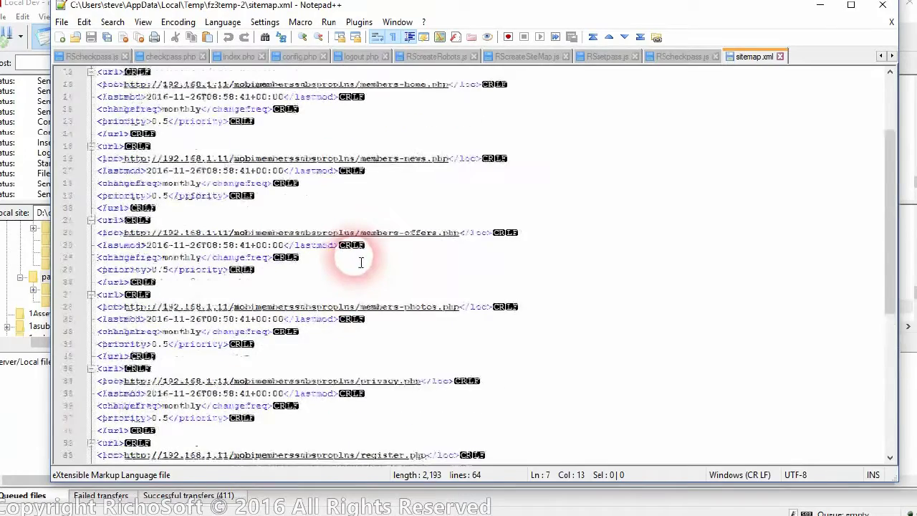
scroll(361, 262, "up", 3)
scroll(344, 259, "down", 1)
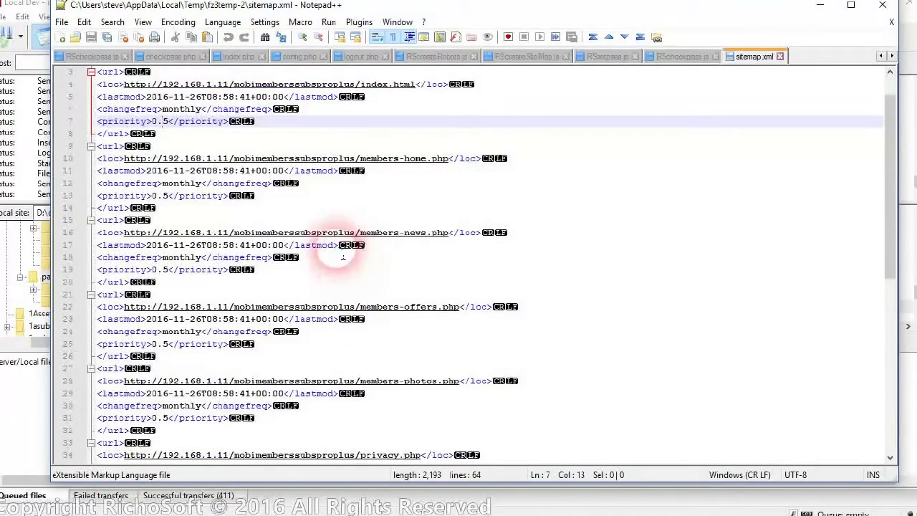
Open the server's robots.txt from FileZilla in Notepad via View/Edit
mouse_move(566, 510)
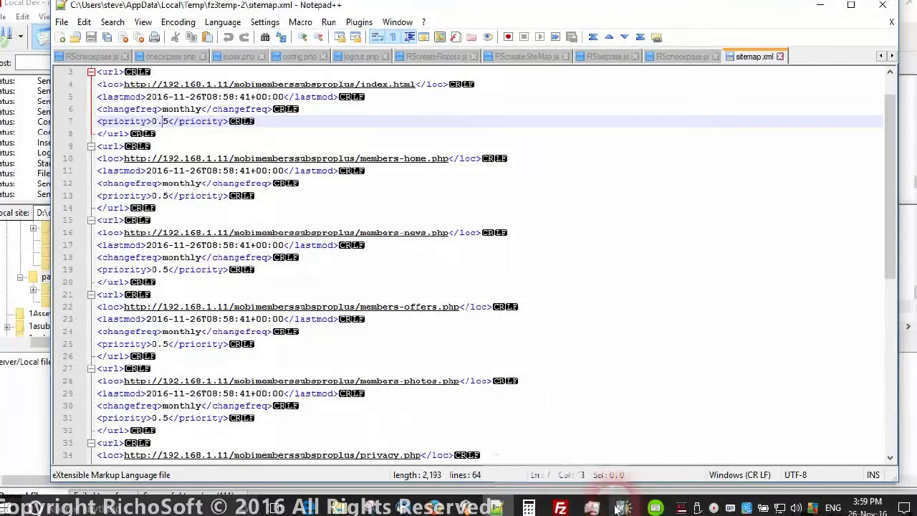
left_click(560, 507)
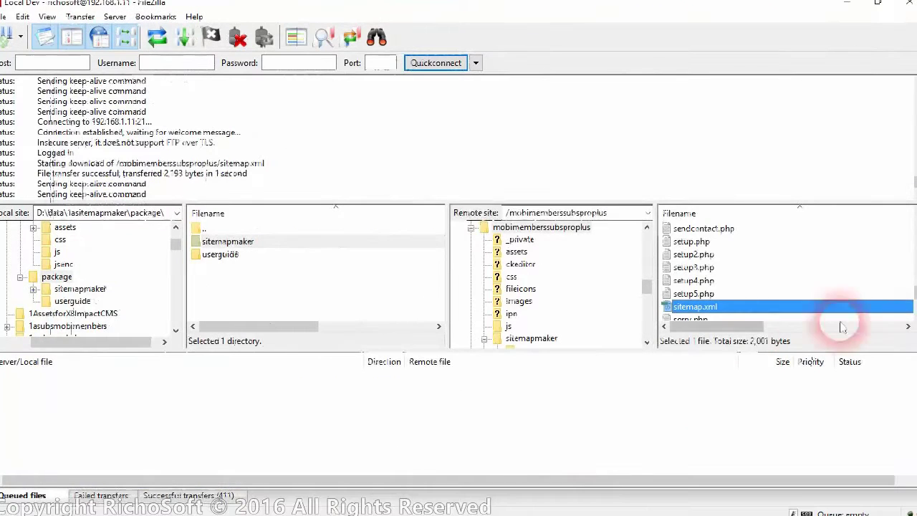
left_click_drag(913, 308, 913, 280)
right_click(709, 293)
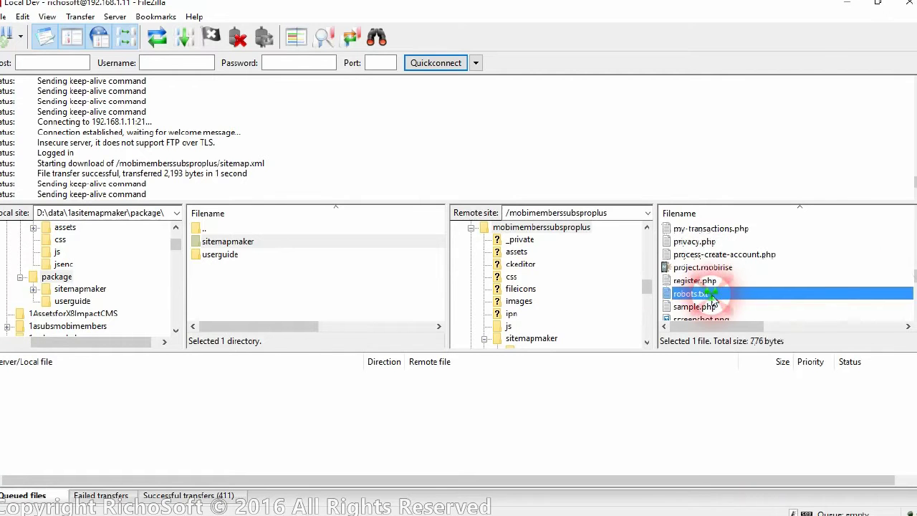
left_click(758, 333)
left_click(759, 314)
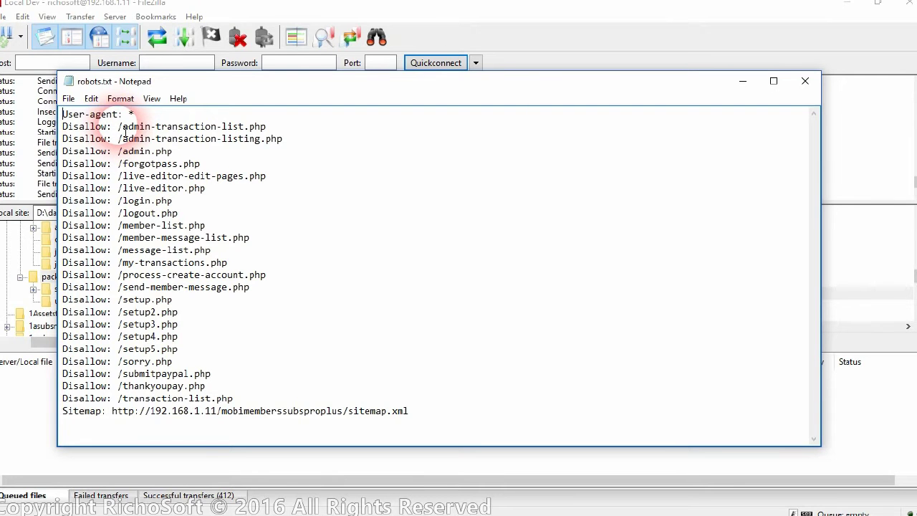
Highlight the robots.txt Disallow paths and then its Sitemap line
left_click_drag(123, 129, 249, 403)
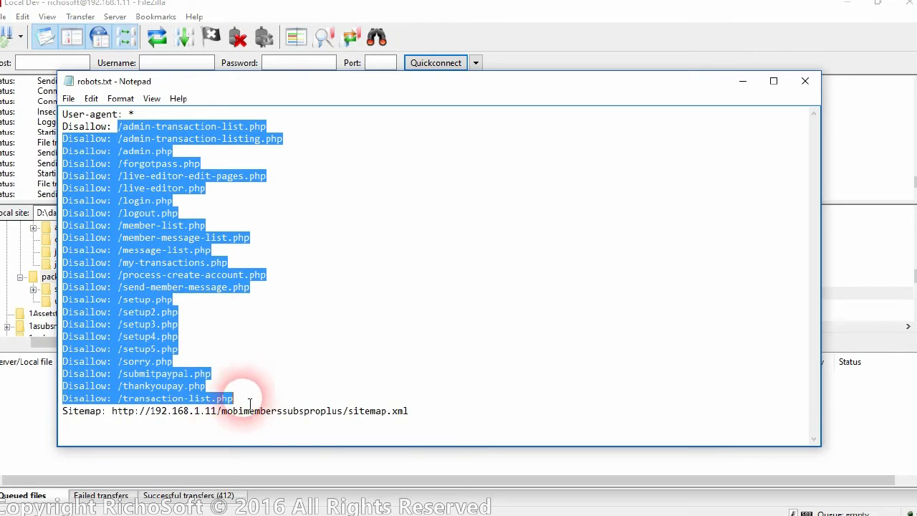
left_click(108, 251)
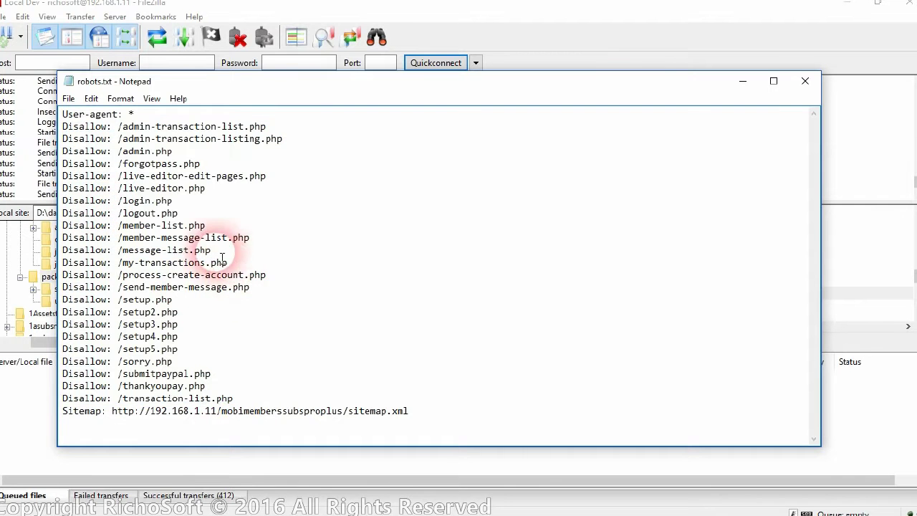
left_click(70, 425)
left_click_drag(70, 422, 420, 417)
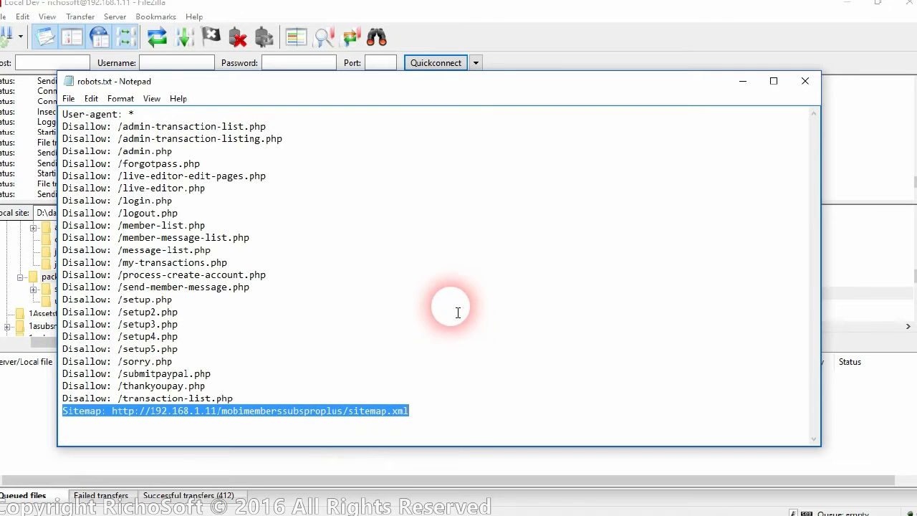
Close the robots.txt view and bring the Make Sitemap page in Firefox to the front
left_click(805, 81)
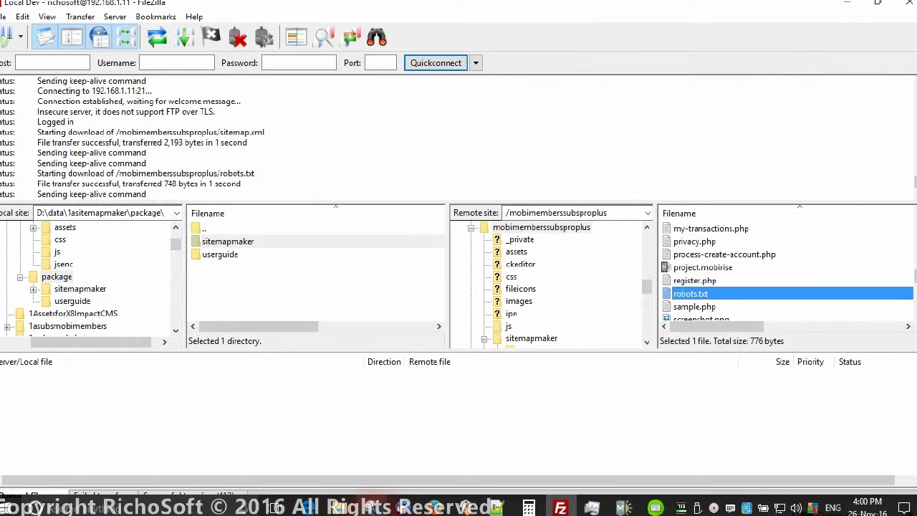
mouse_move(423, 507)
left_click(623, 507)
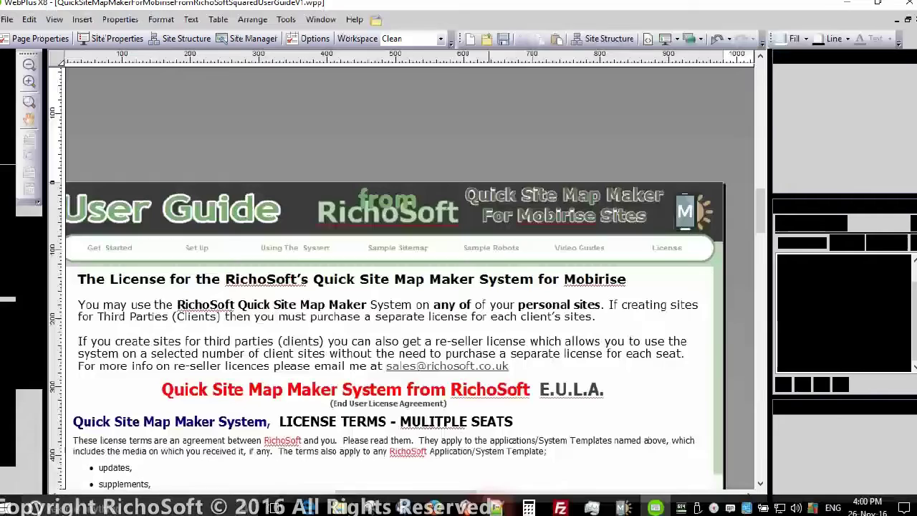
mouse_move(496, 507)
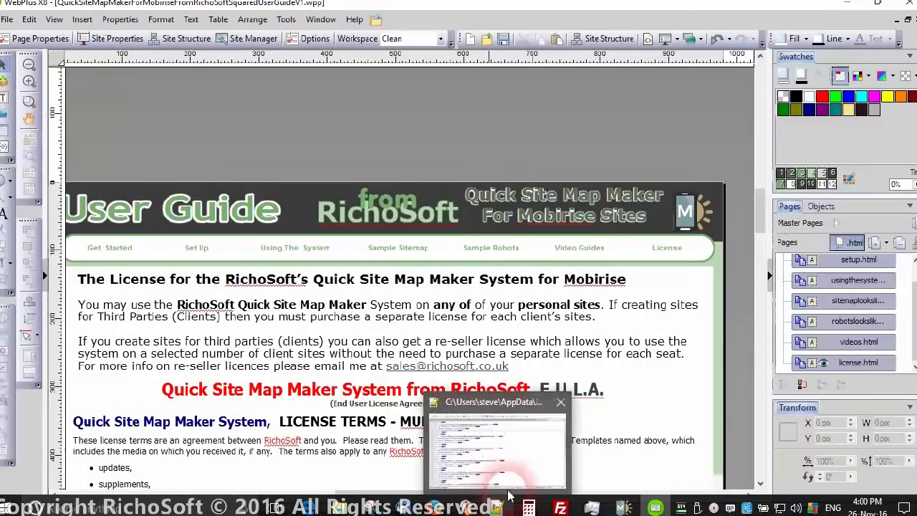
left_click(444, 506)
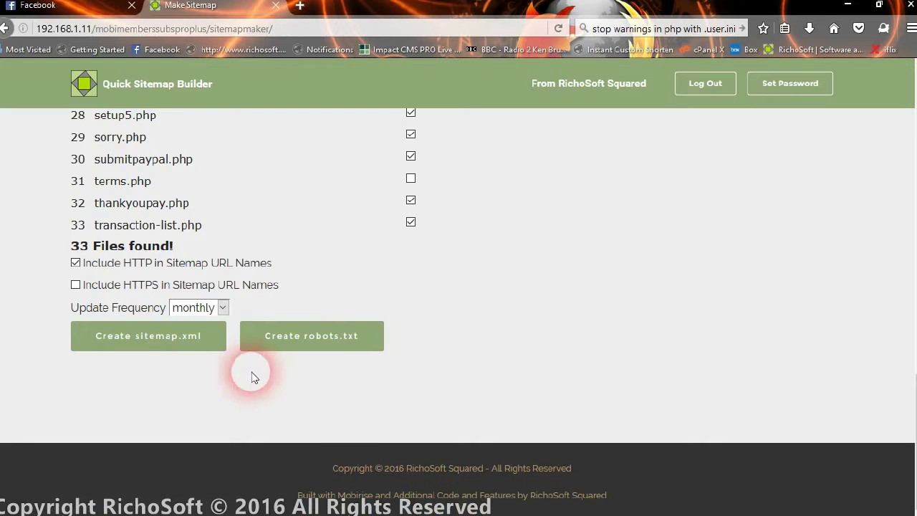
scroll(512, 233, "up", 12)
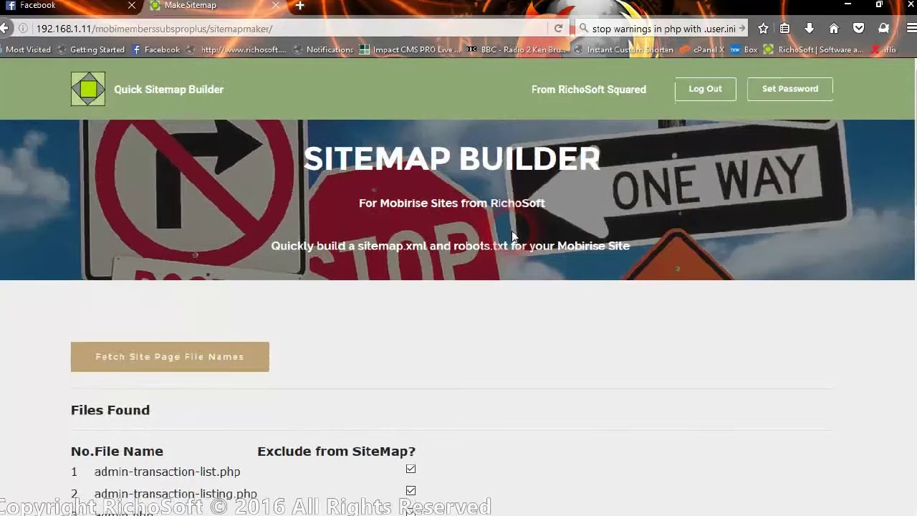
scroll(511, 236, "down", 4)
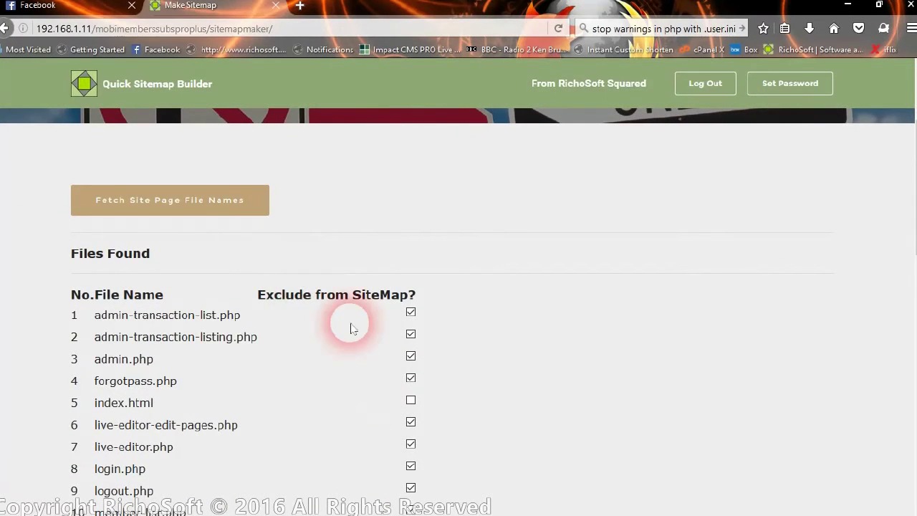
Log out from the Make Sitemap page header, leaving the login form with the not-logged-in notice
left_click(290, 35)
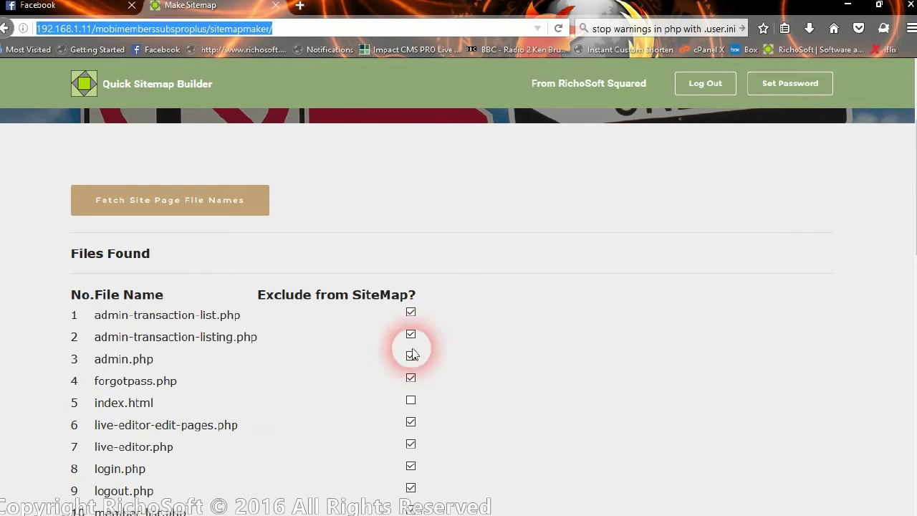
scroll(412, 352, "down", 10)
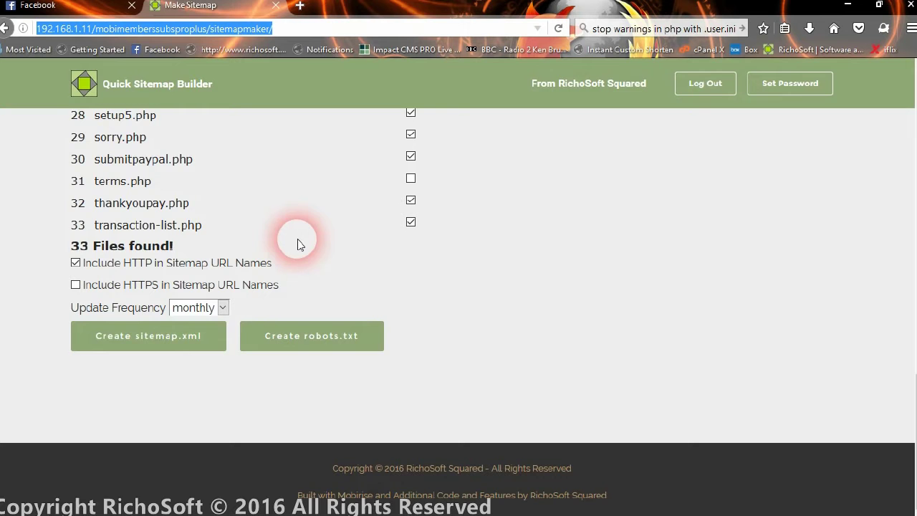
scroll(308, 240, "up", 2)
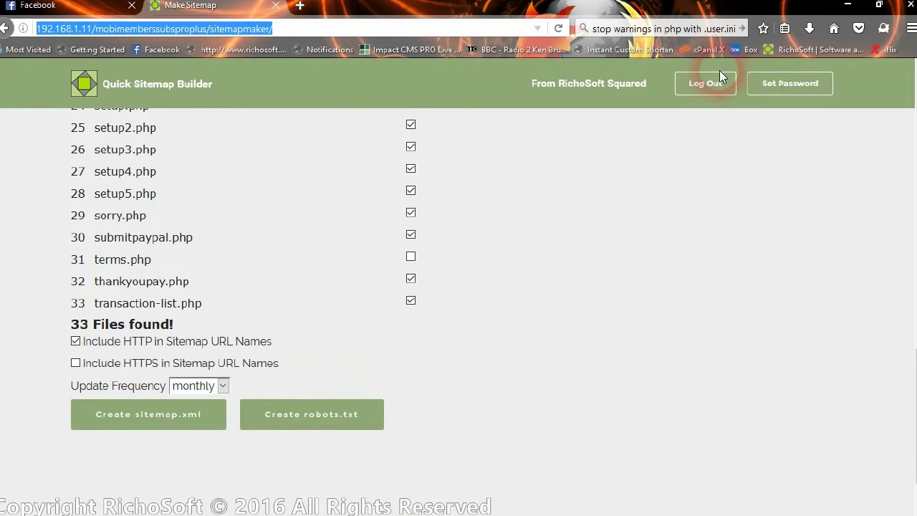
left_click(704, 86)
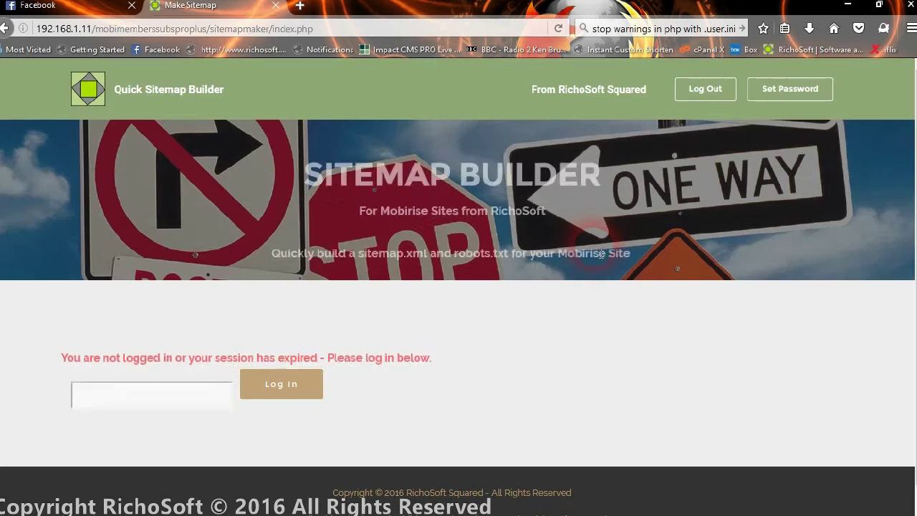
scroll(344, 237, "down", 1)
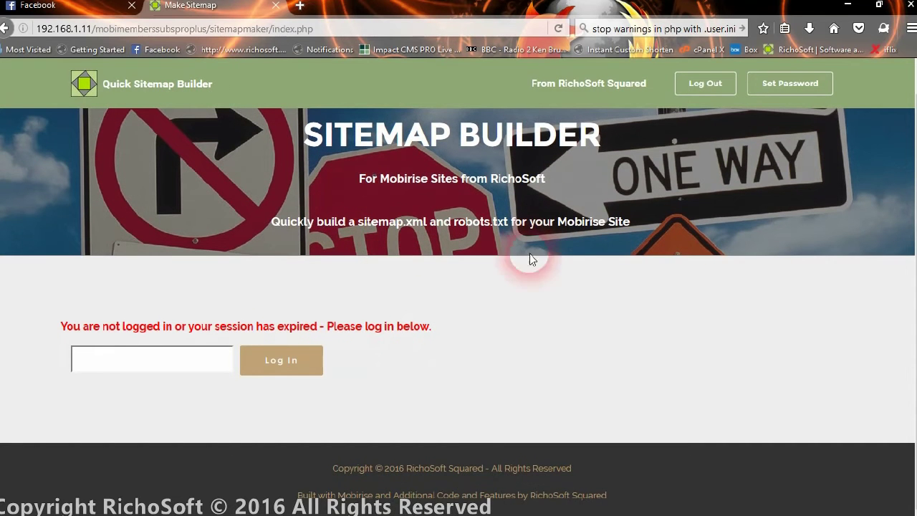
scroll(576, 350, "up", 1)
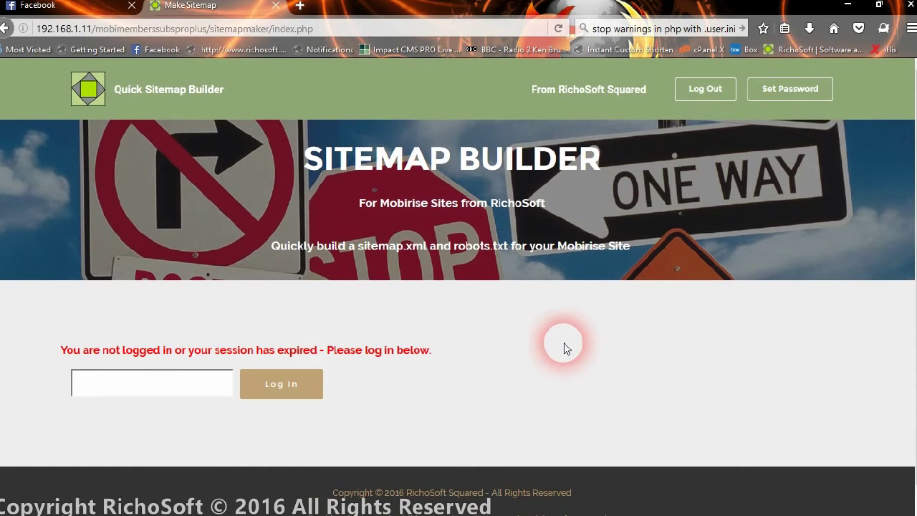
scroll(564, 348, "down", 1)
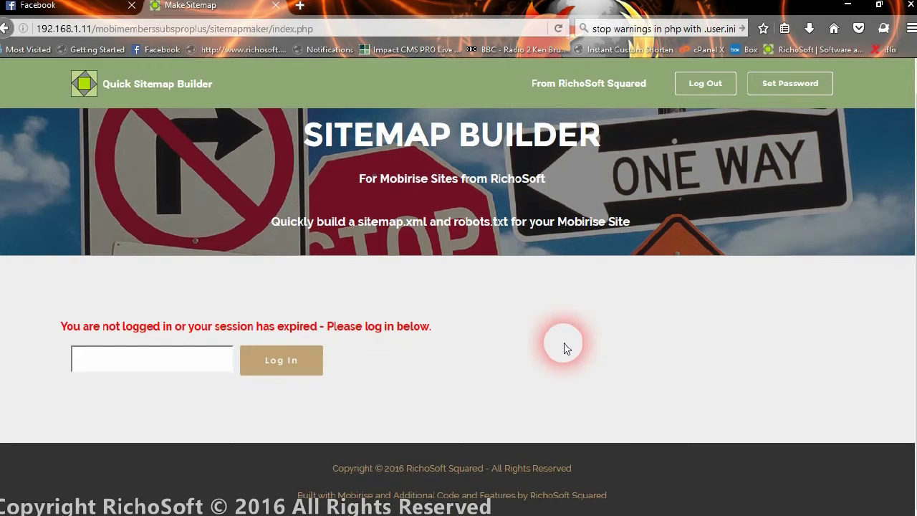